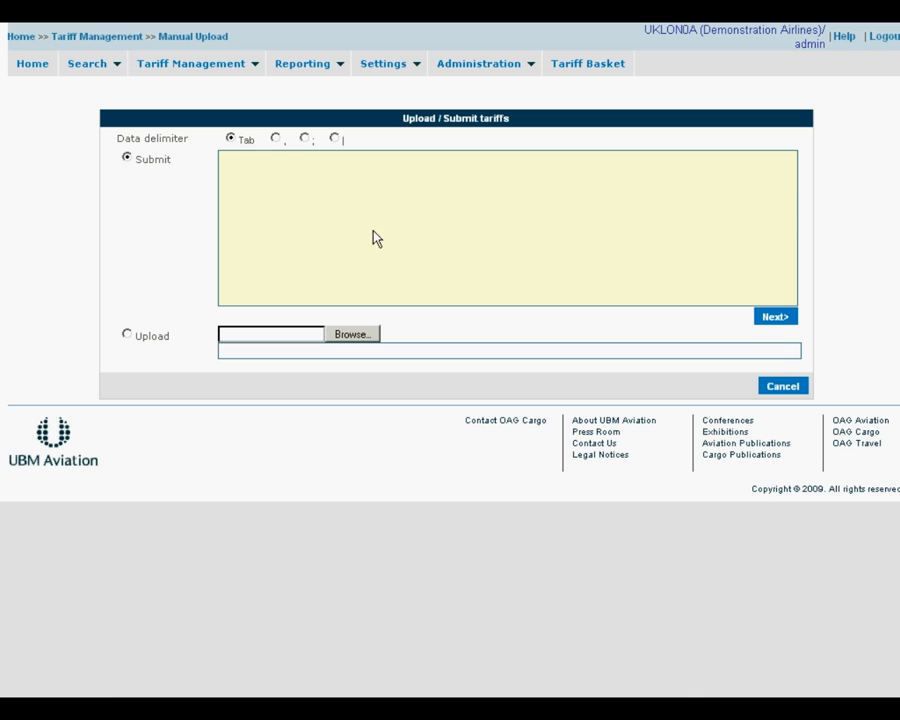
- Choose C:\TEMP\RATES.xls as the upload file and start uploading it
{"action": "left_click", "coordinate": [335, 340]}
{"action": "type", "text": "c:\\temp"}
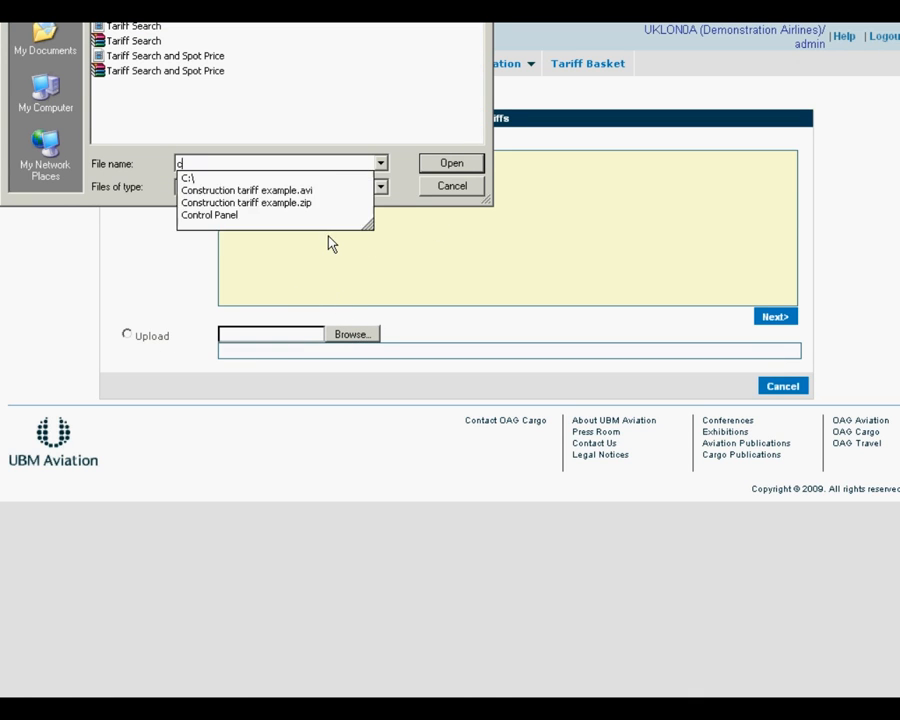
{"action": "key", "text": "Return"}
{"action": "type", "text": "rate"}
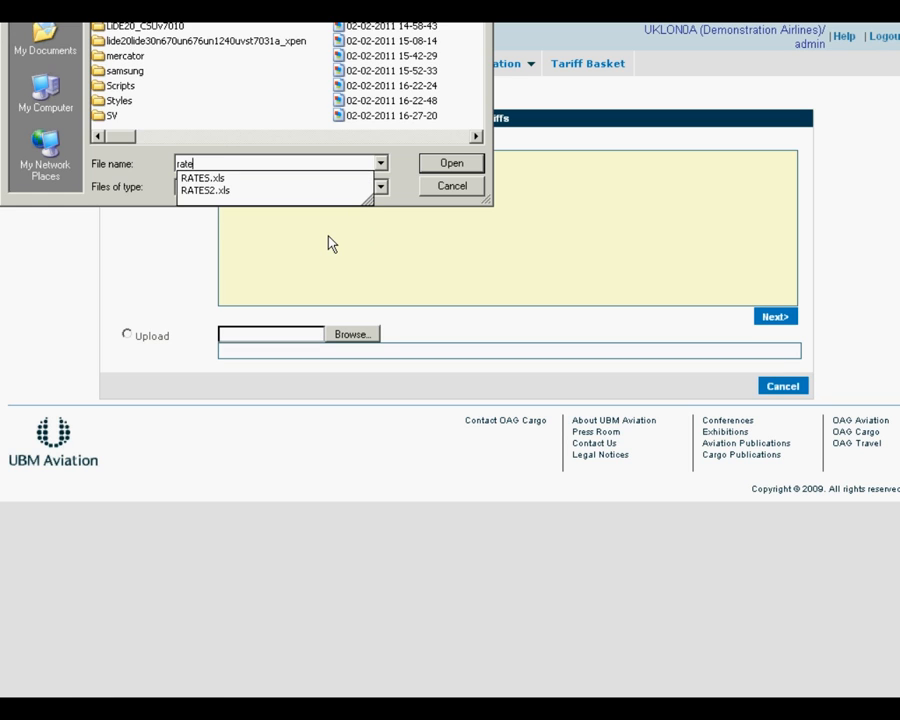
{"action": "key", "text": "Down"}
{"action": "key", "text": "Return"}
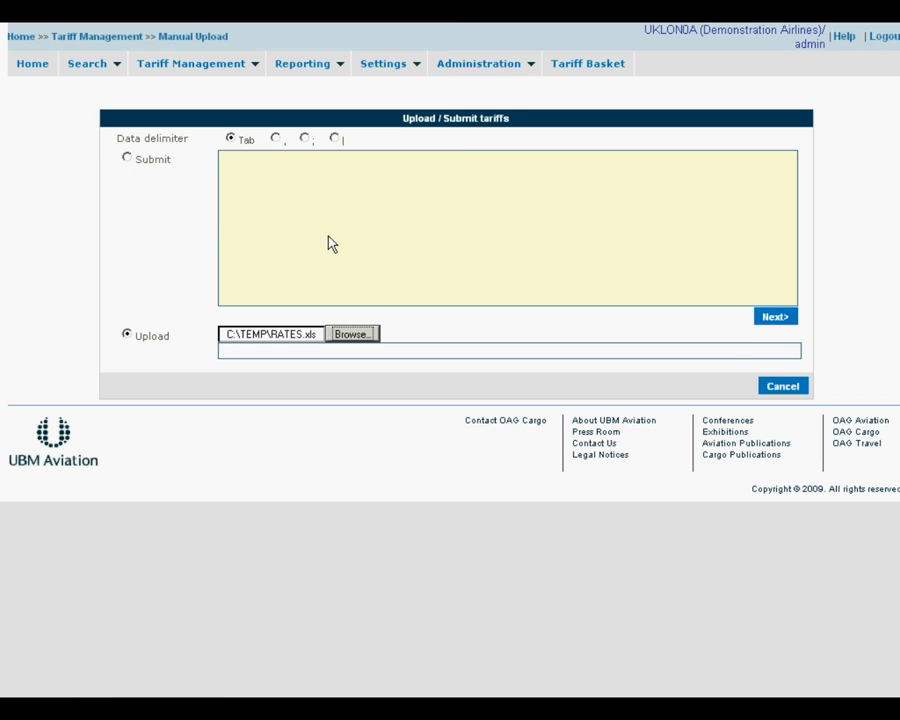
{"action": "left_click", "coordinate": [773, 318]}
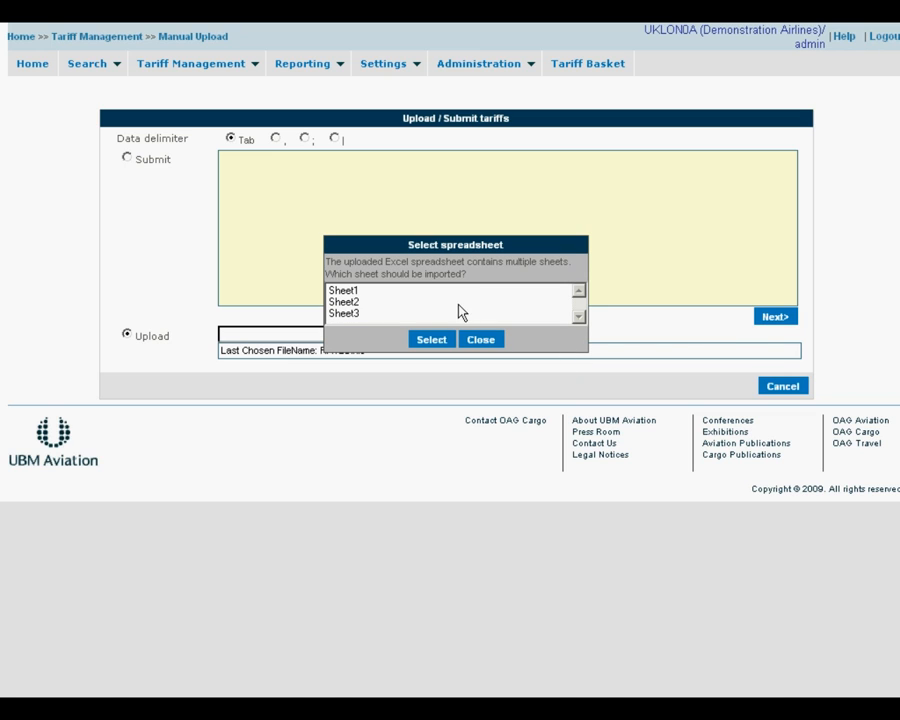
- Import Sheet1 of the uploaded RATES.xls spreadsheet
{"action": "left_click", "coordinate": [404, 291]}
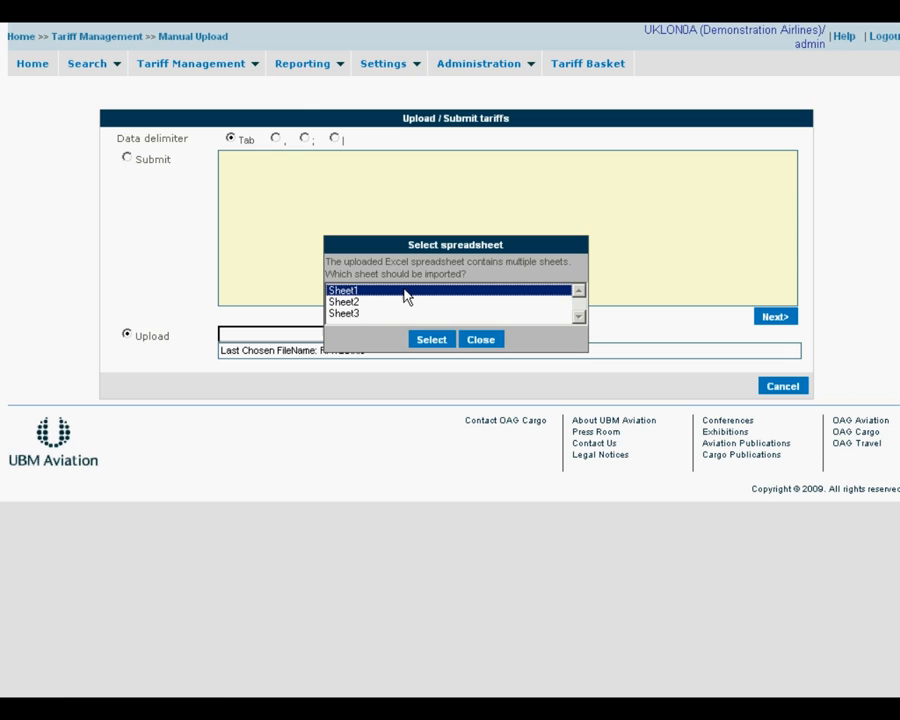
{"action": "left_click", "coordinate": [422, 339]}
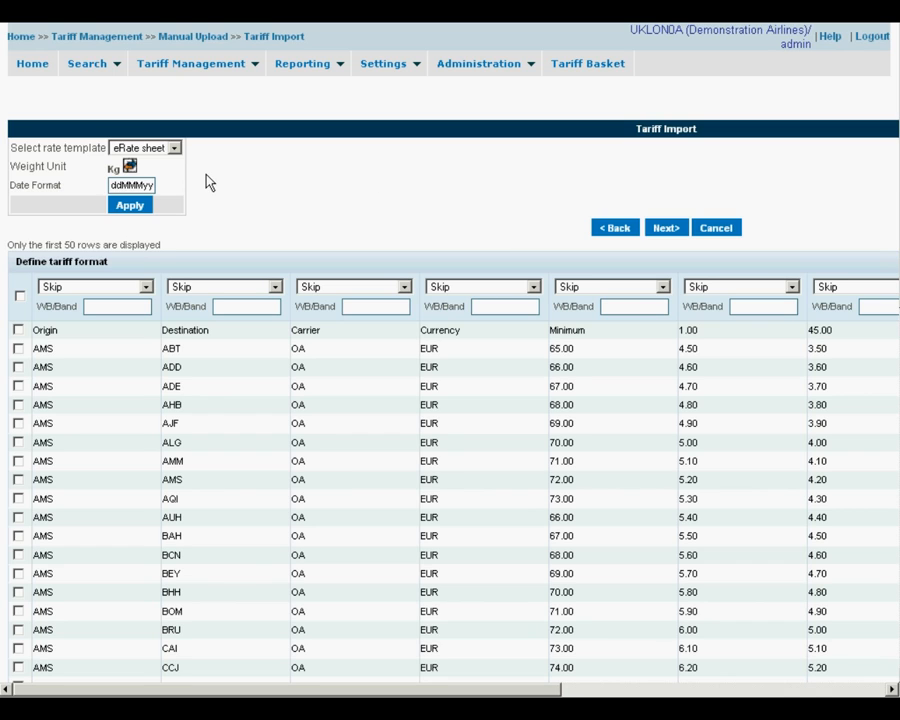
- Keep eRate sheet as the rate template and map the first column to Origin
{"action": "left_click", "coordinate": [175, 149]}
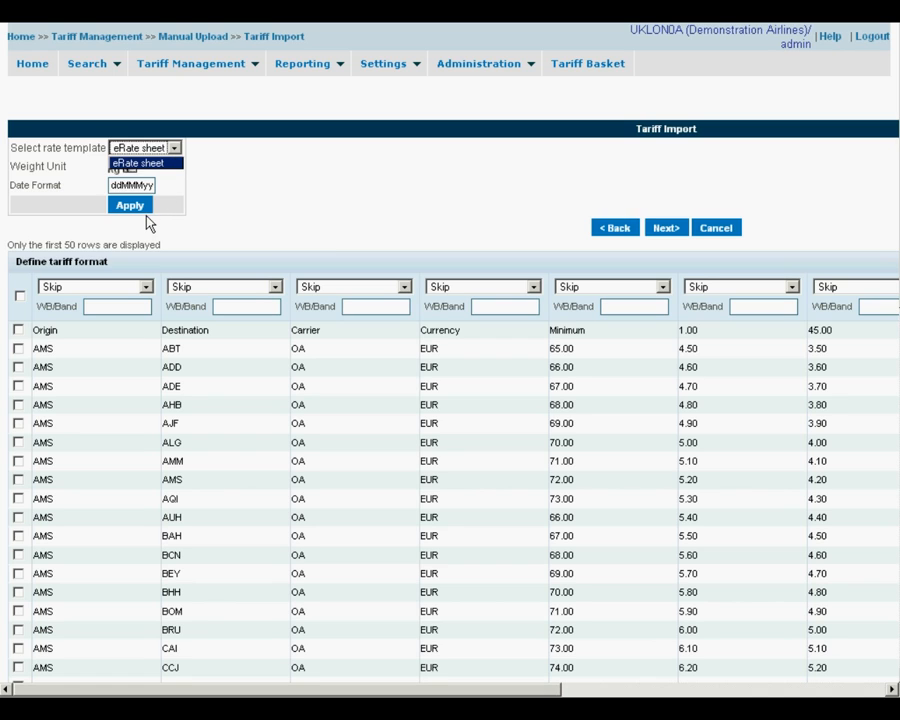
{"action": "left_click", "coordinate": [234, 209]}
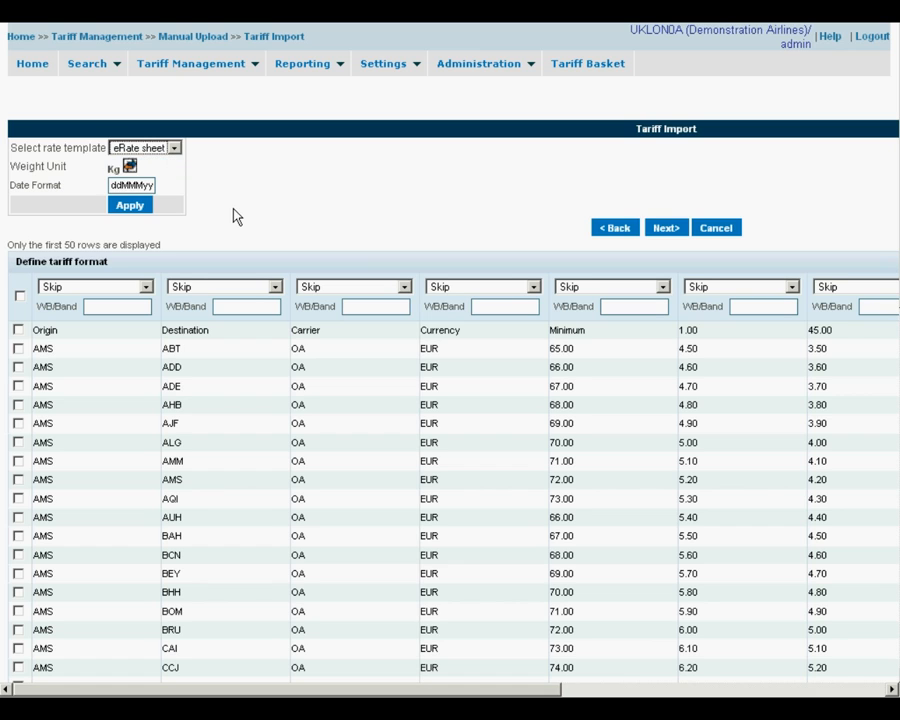
{"action": "left_click", "coordinate": [145, 288]}
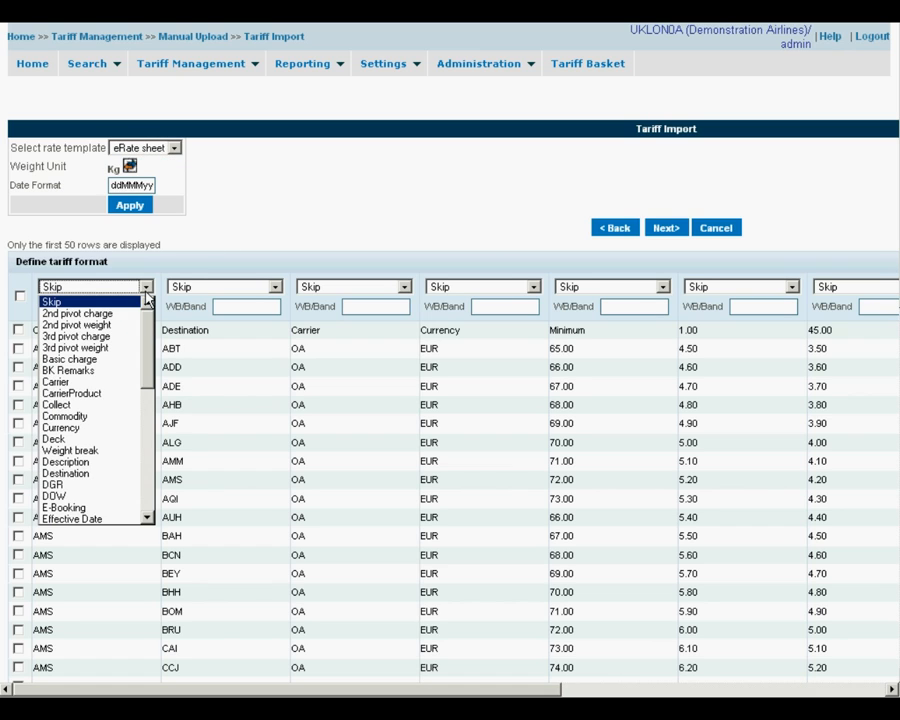
{"action": "left_click_drag", "start_coordinate": [150, 322], "coordinate": [144, 396]}
{"action": "left_click", "coordinate": [113, 440]}
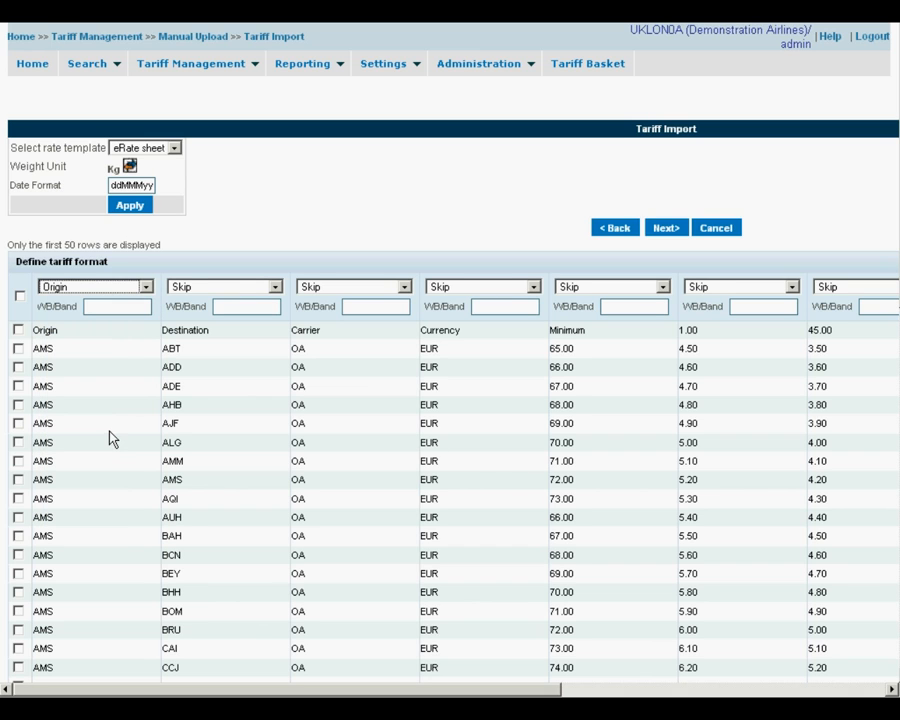
- Map columns two to five to Destination, Carrier, Currency and Minimum
{"action": "left_click", "coordinate": [194, 288]}
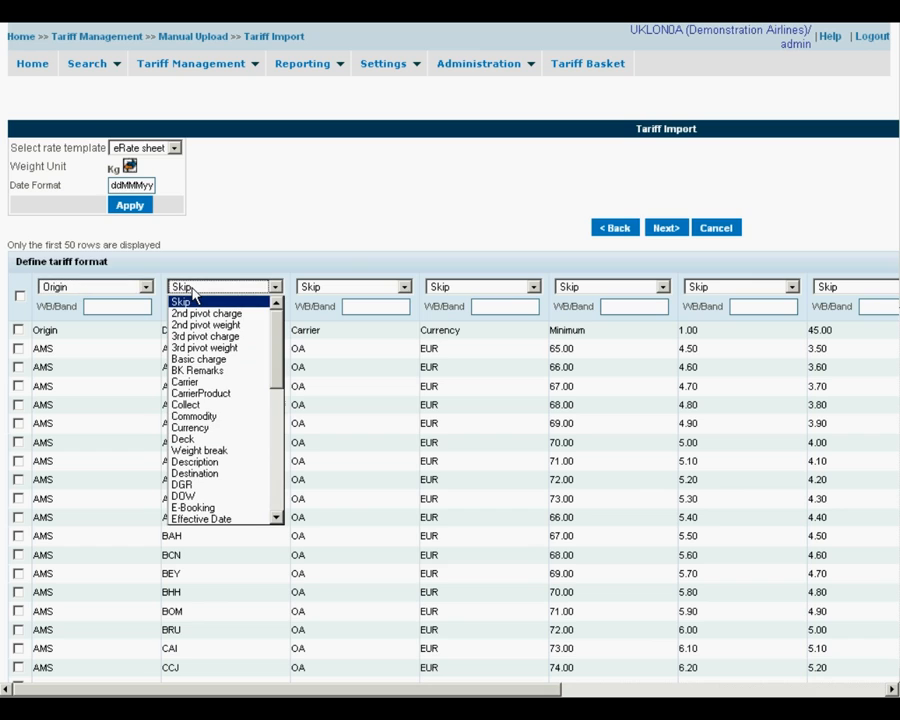
{"action": "key", "text": "d"}
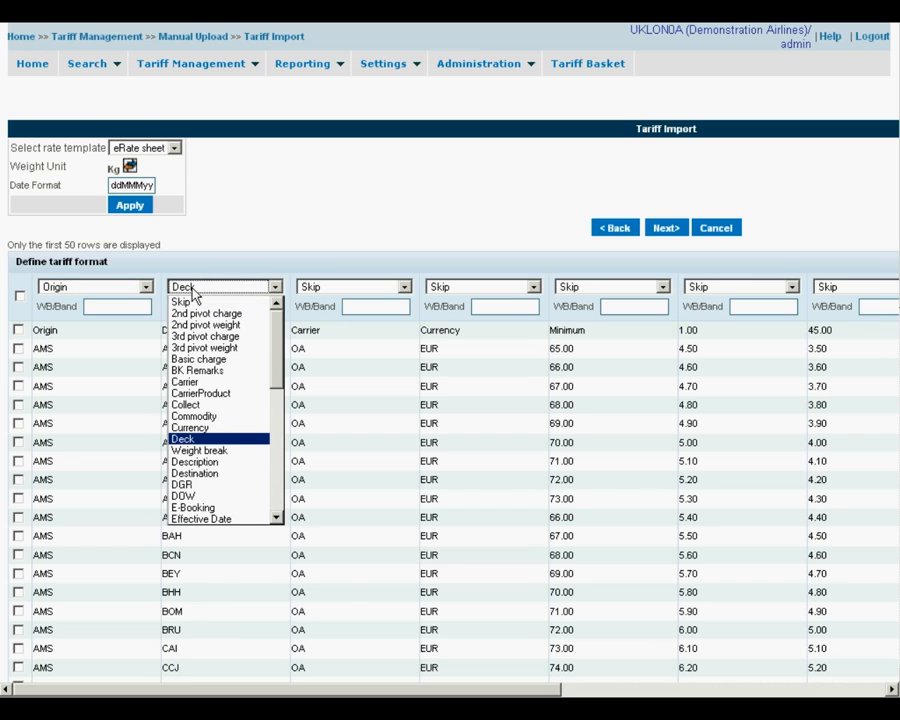
{"action": "key", "text": "d"}
{"action": "key", "text": "d"}
{"action": "key", "text": "Tab"}
{"action": "key", "text": "Tab"}
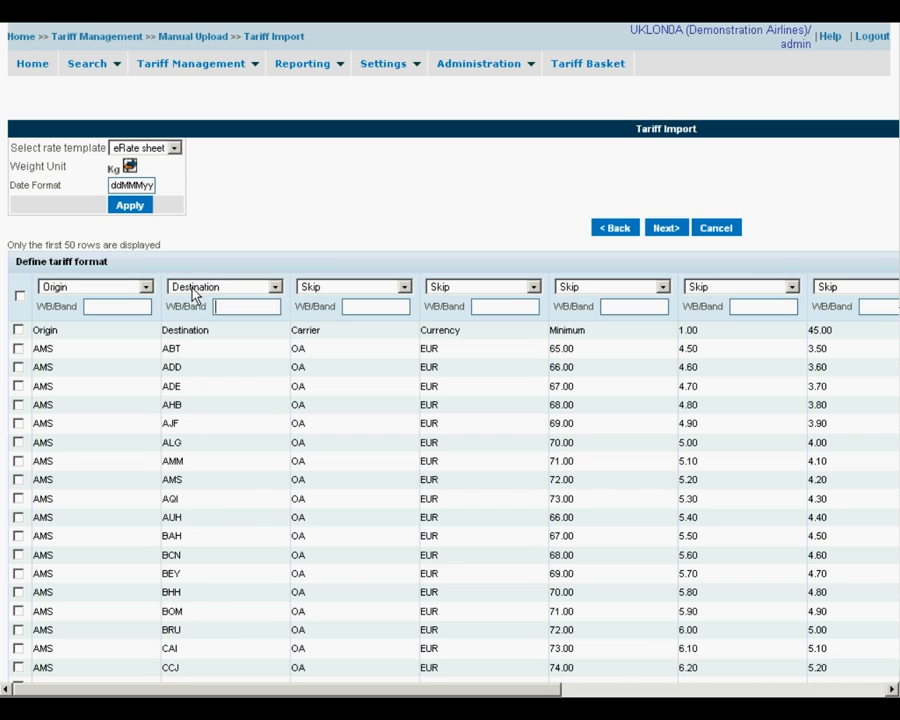
{"action": "key", "text": "c"}
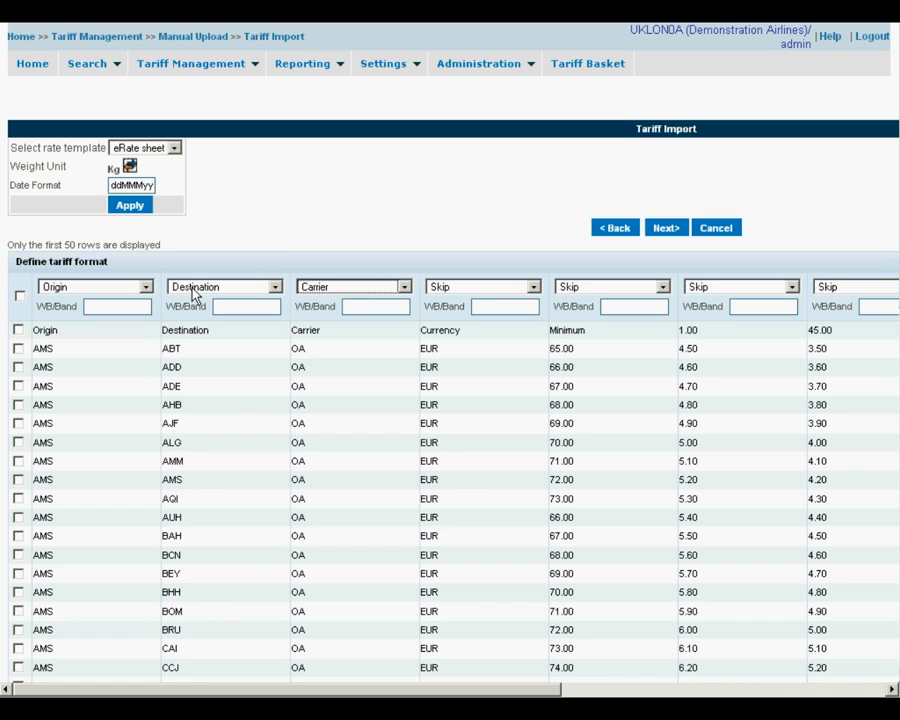
{"action": "key", "text": "Tab"}
{"action": "key", "text": "Tab"}
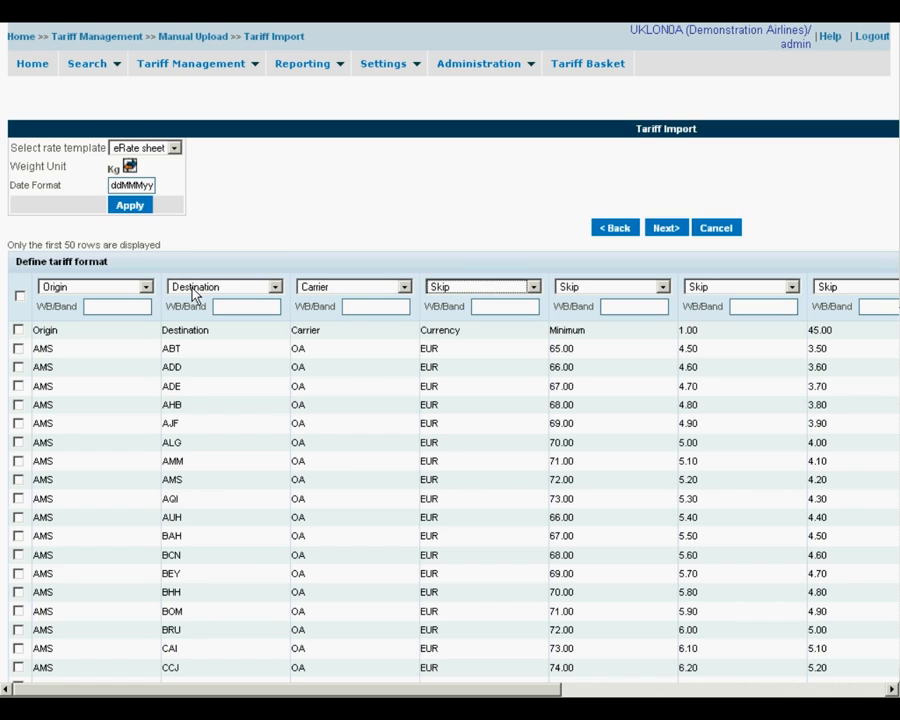
{"action": "key", "text": "c"}
{"action": "key", "text": "c"}
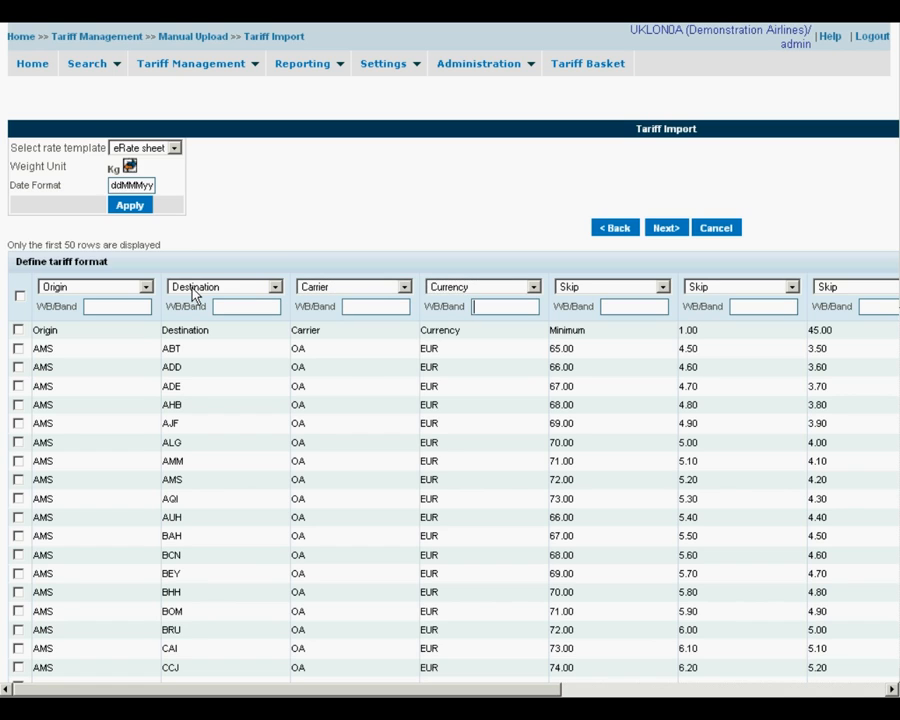
{"action": "key", "text": "Tab"}
{"action": "key", "text": "Tab"}
{"action": "key", "text": "m"}
{"action": "key", "text": "Tab"}
{"action": "key", "text": "Tab"}
- Map the sixth to eighth columns to Weight break with bands 1, 45 and 100
{"action": "key", "text": "w"}
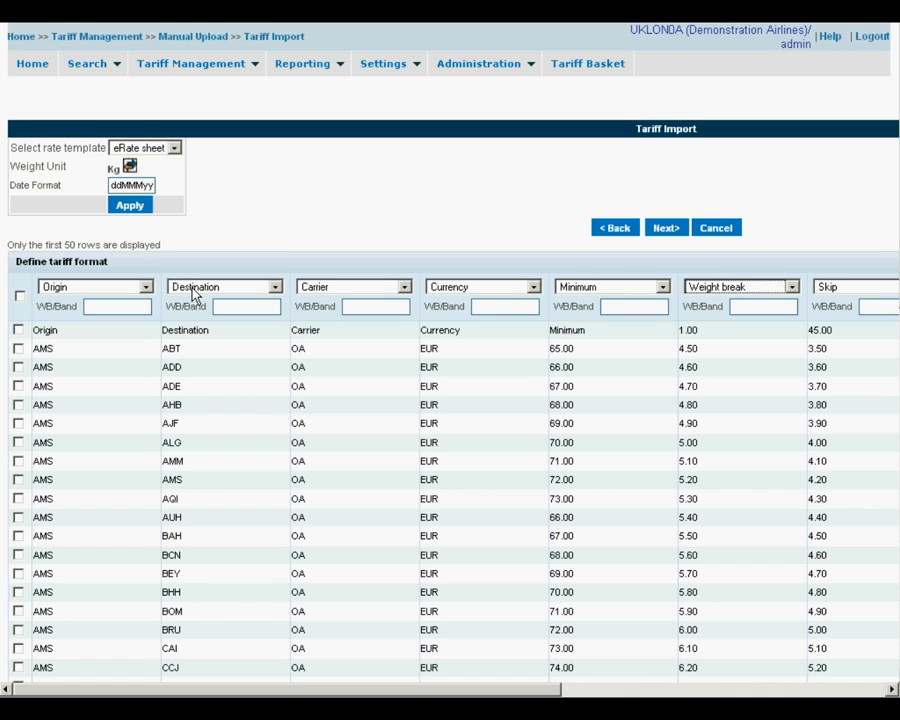
{"action": "key", "text": "Tab"}
{"action": "type", "text": "1"}
{"action": "key", "text": "Tab"}
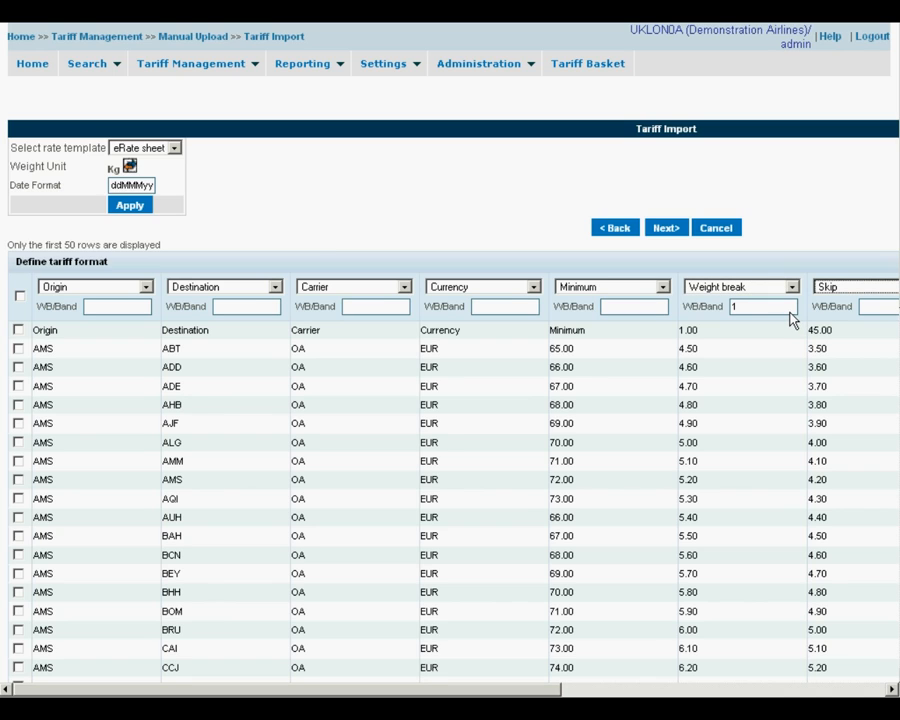
{"action": "key", "text": "w"}
{"action": "key", "text": "Tab"}
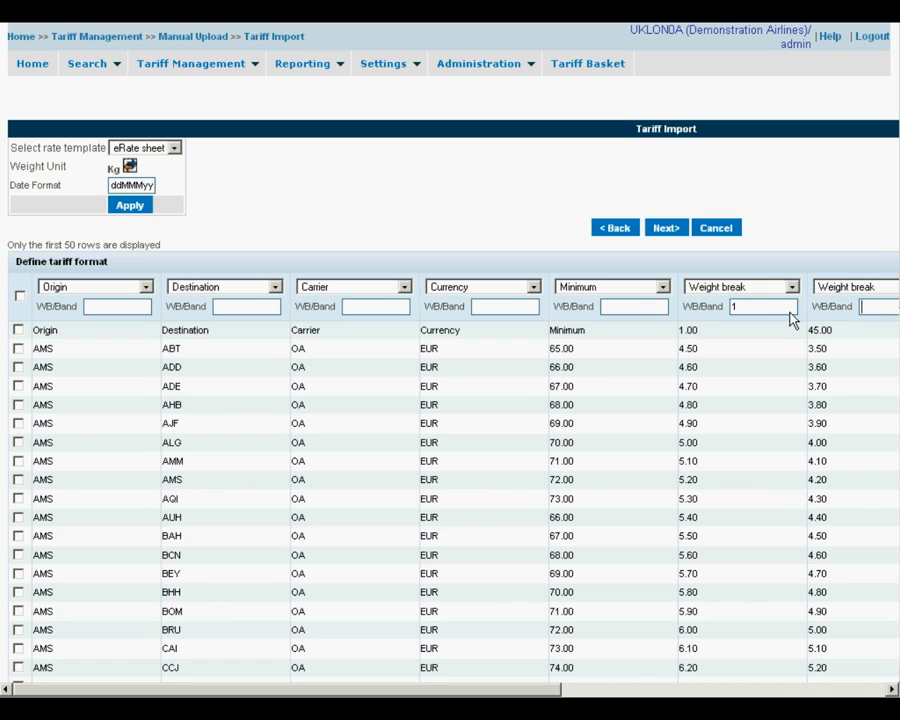
{"action": "type", "text": "45"}
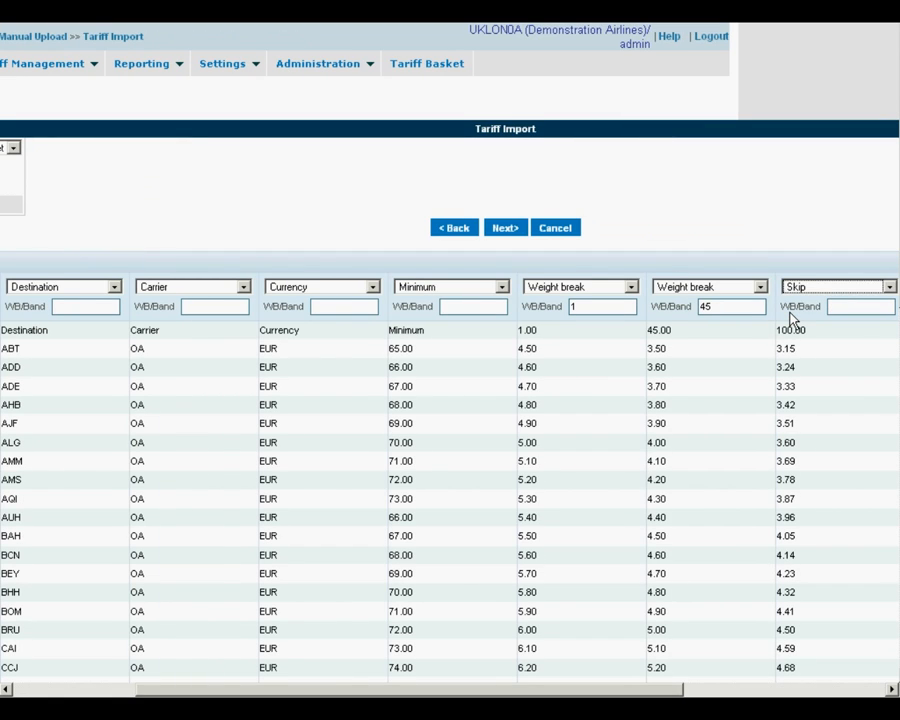
{"action": "type", "text": "w"}
{"action": "key", "text": "Tab"}
{"action": "type", "text": "1-"}
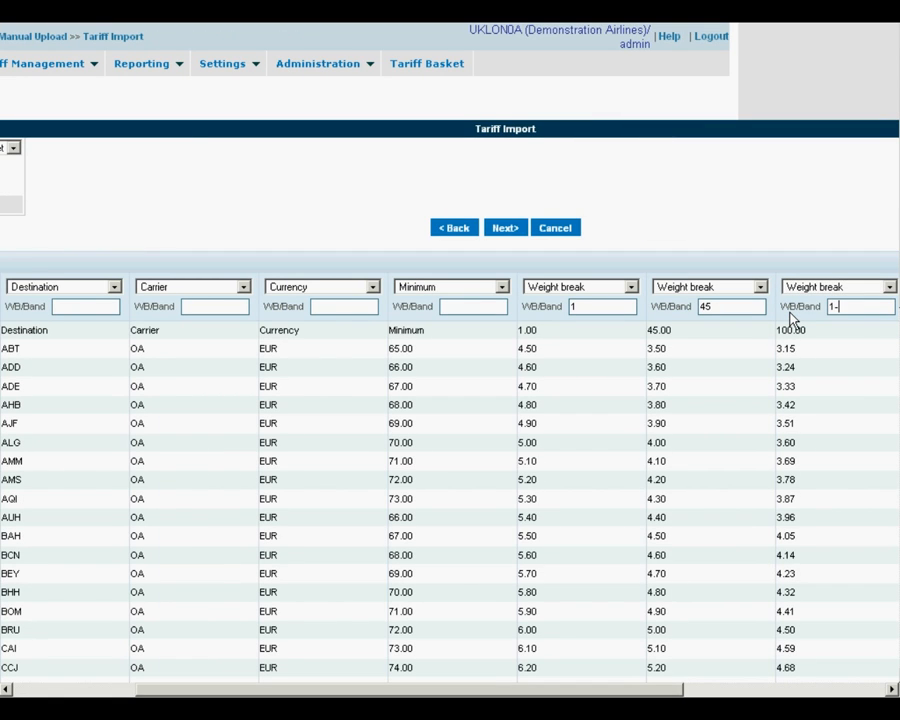
{"action": "type", "text": "00"}
{"action": "key", "text": "Tab"}
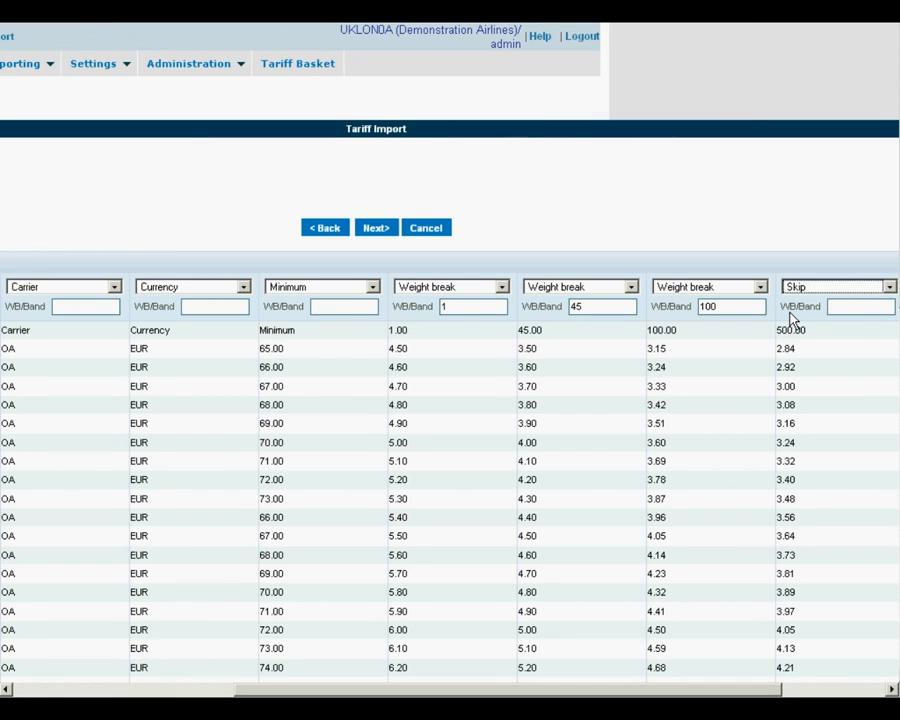
- Map the last two columns to Weight break bands 500 and 1000, then continue
{"action": "key", "text": "w"}
{"action": "key", "text": "Tab"}
{"action": "type", "text": "500"}
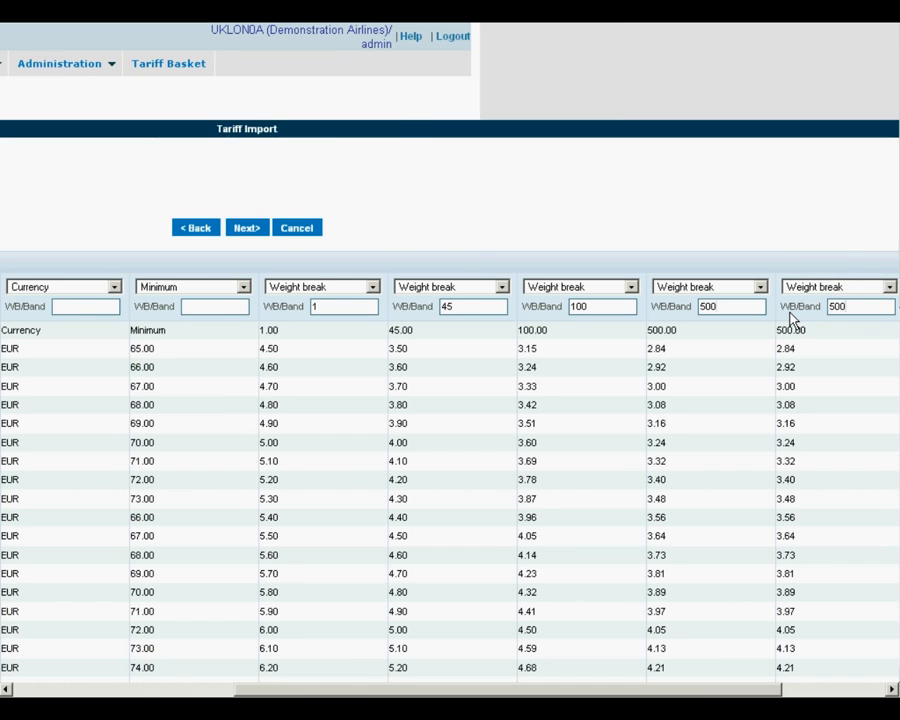
{"action": "key", "text": "Tab"}
{"action": "key", "text": "w"}
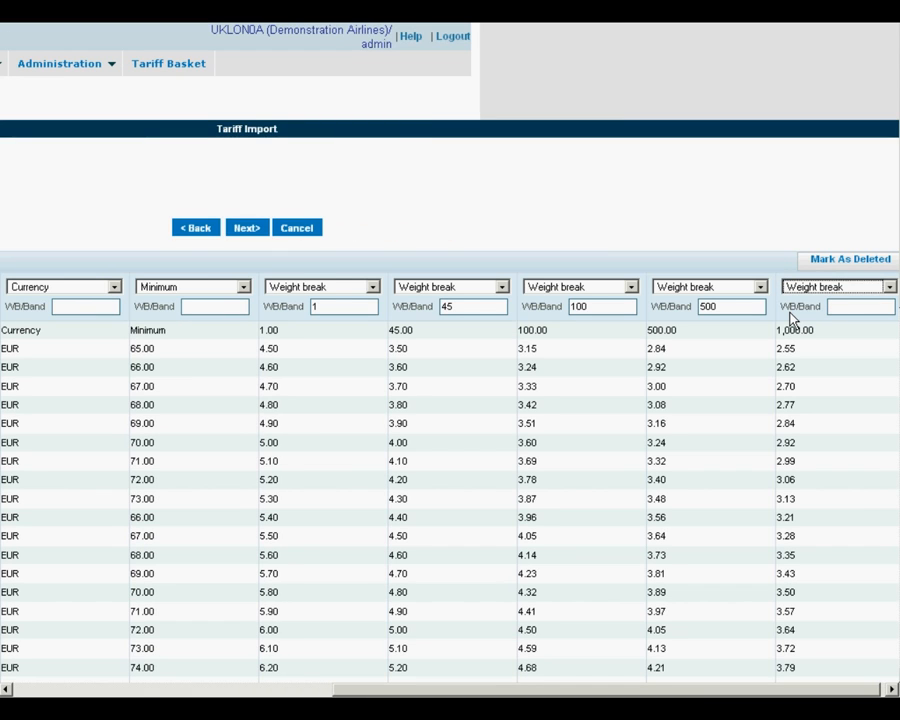
{"action": "key", "text": "Tab"}
{"action": "type", "text": "1000"}
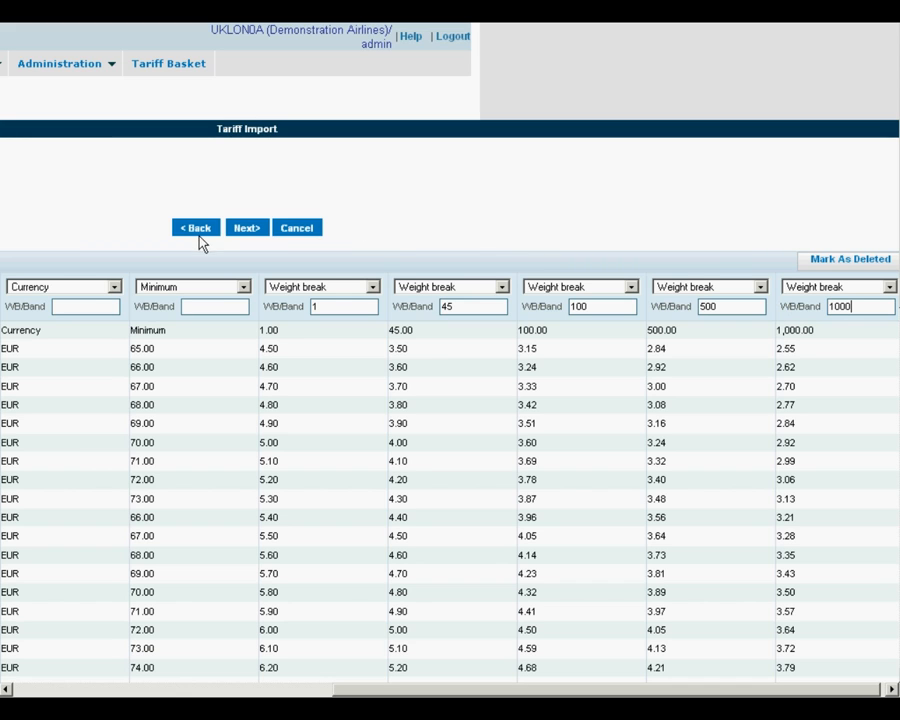
{"action": "left_click", "coordinate": [248, 229]}
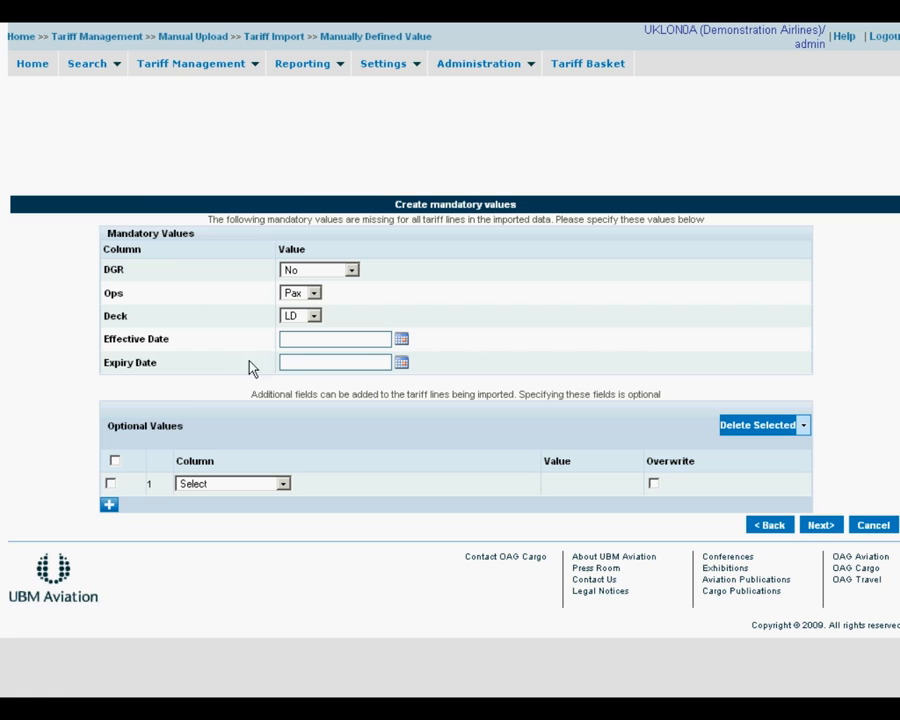
- Set the effective date to 22 February 2011 and the expiry to UFN
{"action": "left_click", "coordinate": [401, 341]}
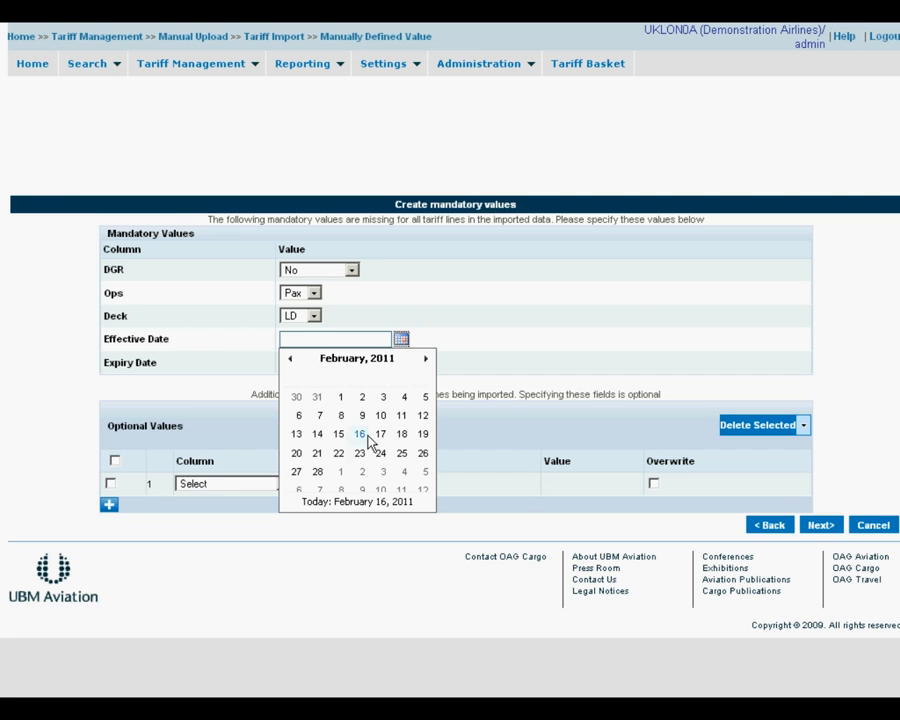
{"action": "left_click", "coordinate": [339, 455]}
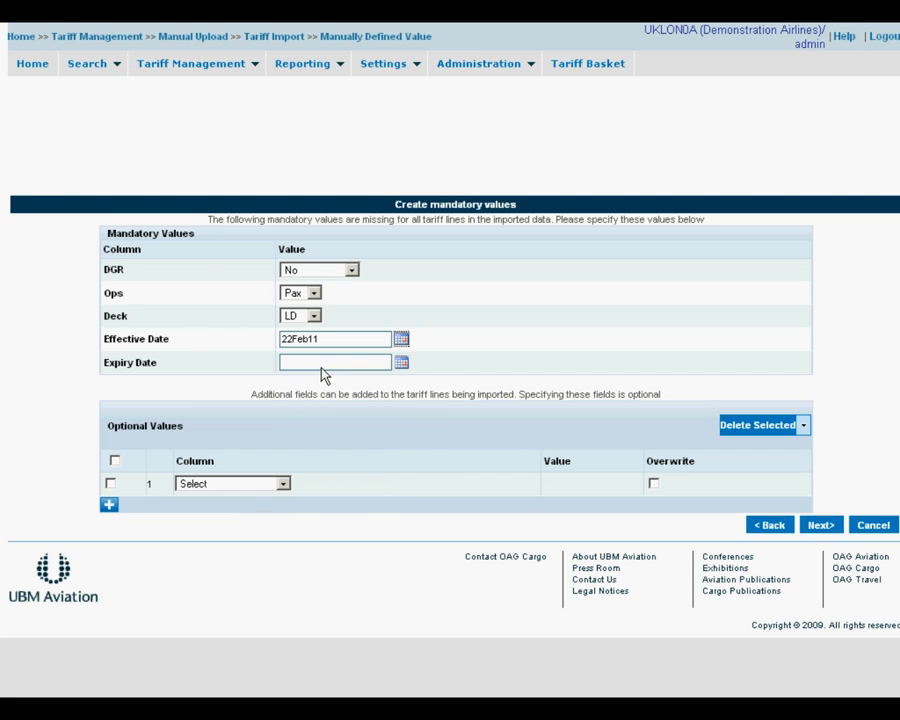
{"action": "left_click", "coordinate": [321, 365]}
{"action": "type", "text": "ufn"}
- Add an optional WB Remarks column with the value 'These are new tariffs'
{"action": "left_click", "coordinate": [281, 485]}
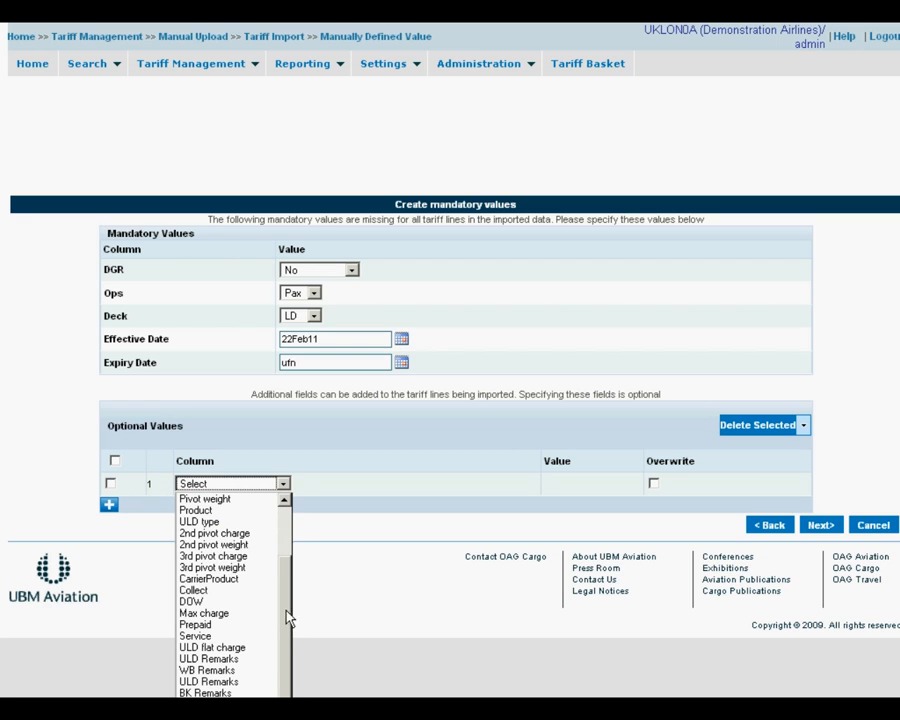
{"action": "left_click", "coordinate": [253, 670]}
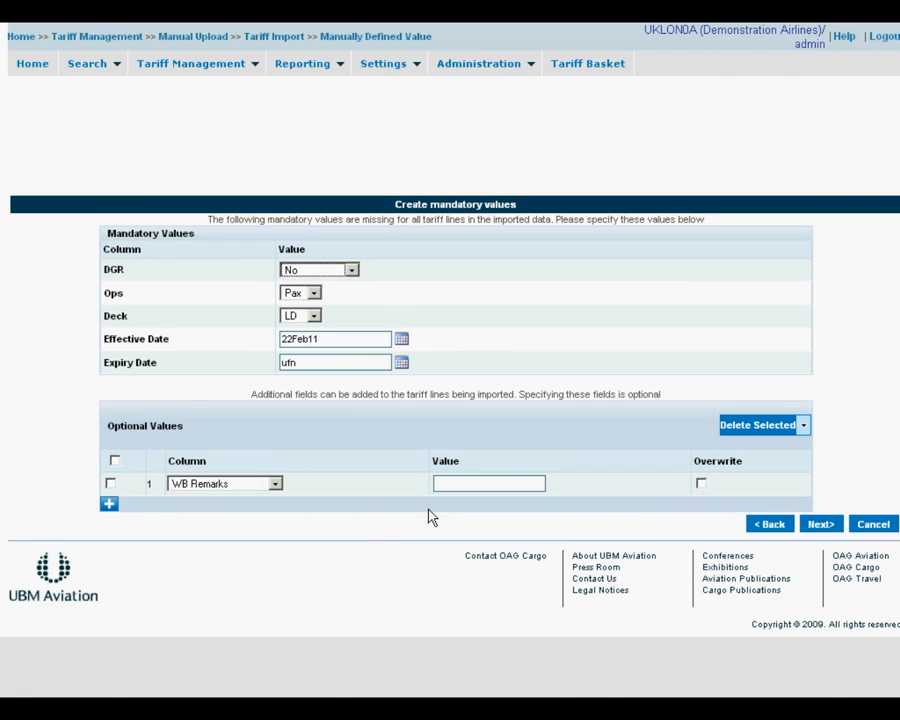
{"action": "type", "text": "These are new tariffs"}
- Continue to Save Tariff Format and enter a name for the new format
{"action": "left_click", "coordinate": [813, 520]}
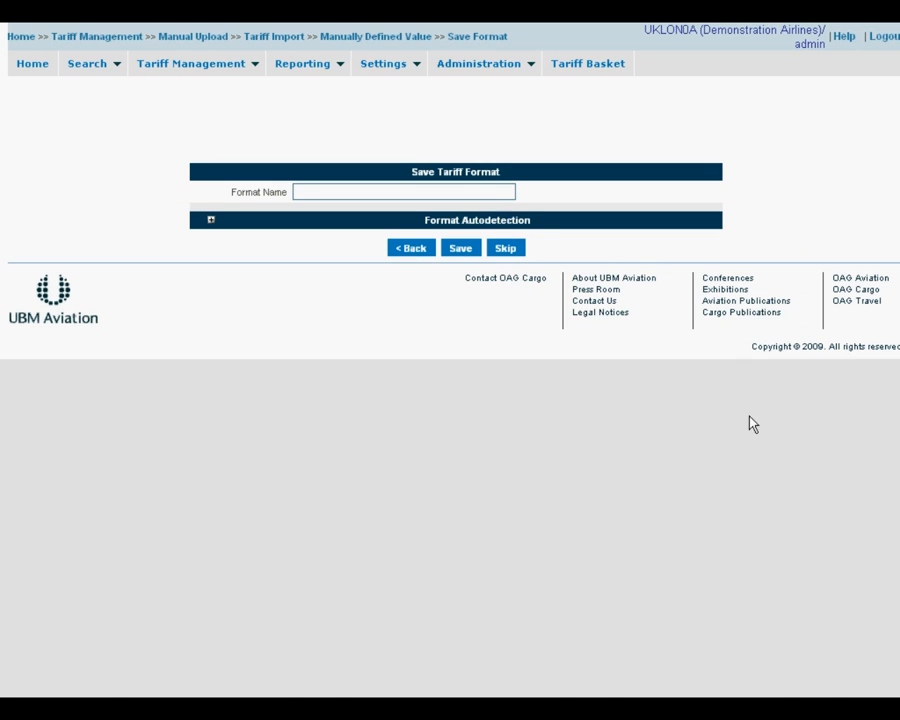
{"action": "left_click", "coordinate": [490, 196]}
{"action": "type", "text": "Steven Format"}
- Save the format and review the Import Confirmation's failed and successful weight-break lines
{"action": "left_click", "coordinate": [461, 248]}
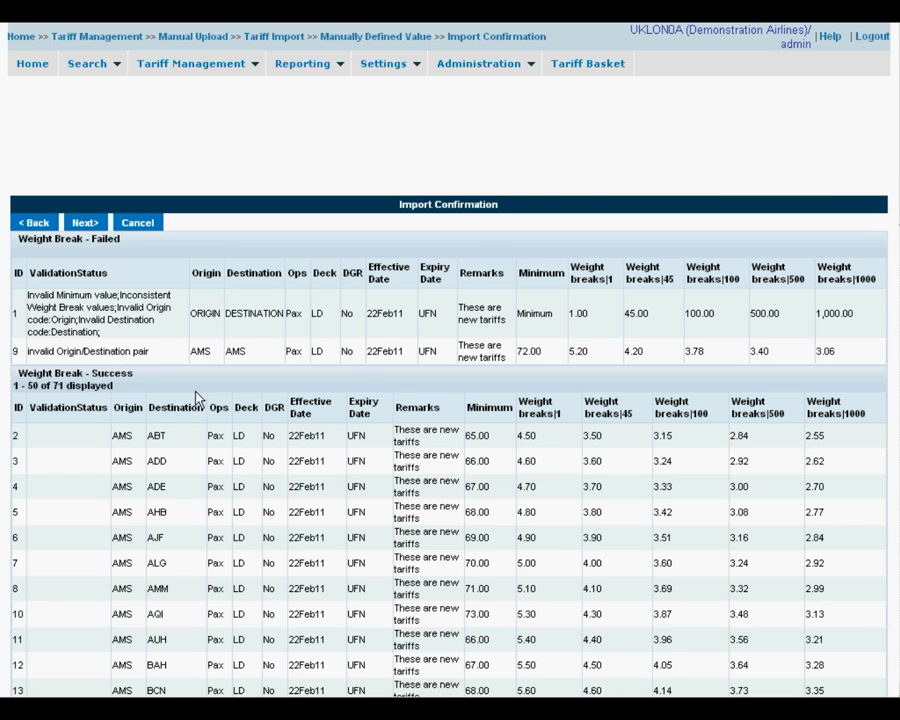
{"action": "scroll", "coordinate": [209, 398], "scroll_direction": "down", "scroll_amount": 3}
{"action": "scroll", "coordinate": [210, 398], "scroll_direction": "up", "scroll_amount": 2}
{"action": "scroll", "coordinate": [210, 398], "scroll_direction": "up", "scroll_amount": 1}
- Accept the import and name the new set 'General Rates 2011', description 'effective February'
{"action": "left_click", "coordinate": [81, 223]}
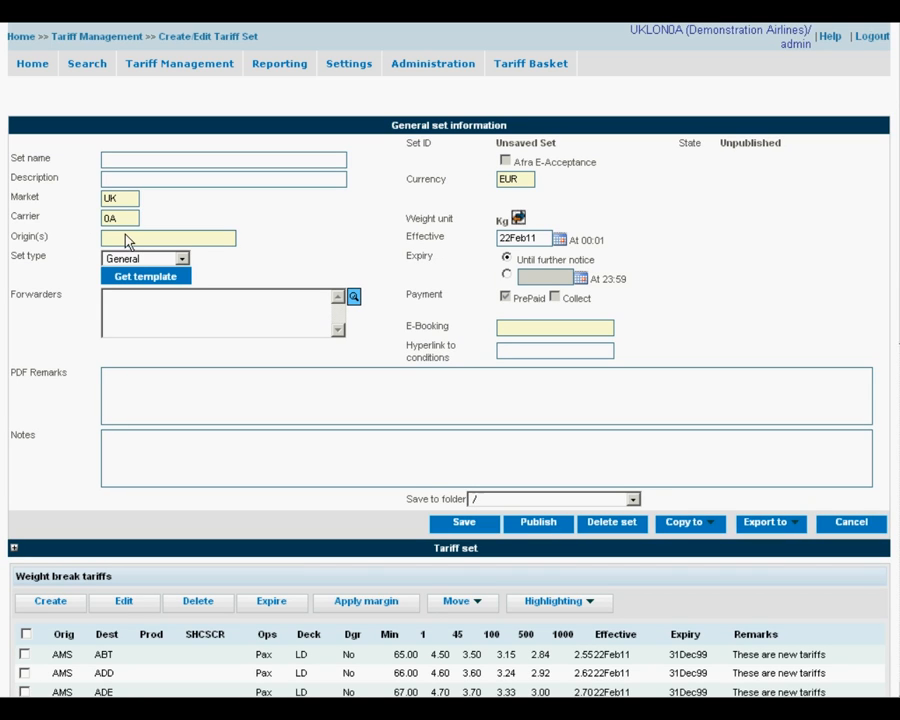
{"action": "scroll", "coordinate": [425, 310], "scroll_direction": "down", "scroll_amount": 1}
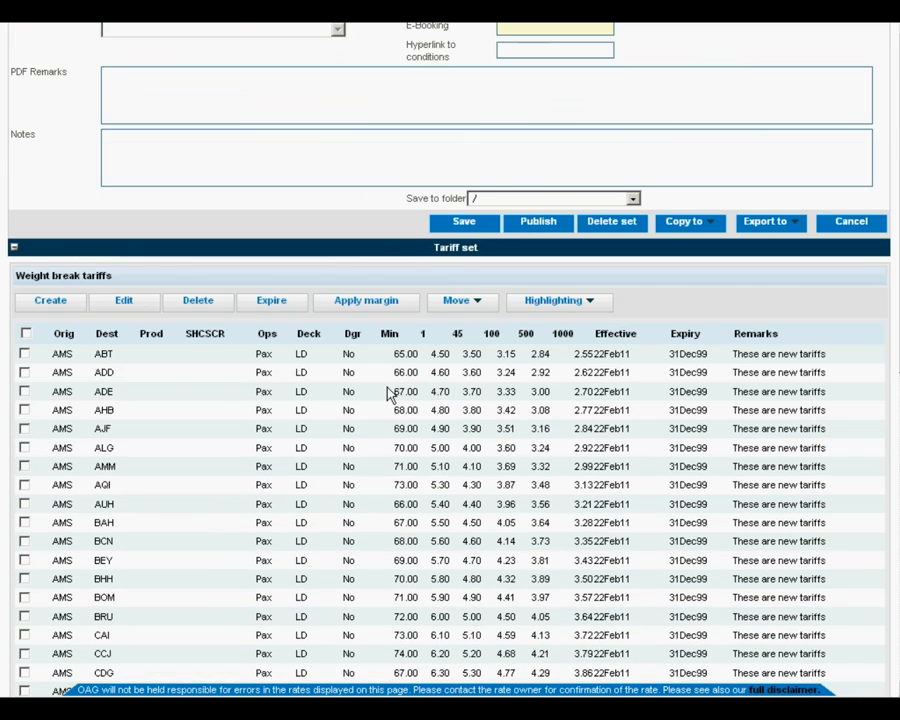
{"action": "scroll", "coordinate": [355, 560], "scroll_direction": "up", "scroll_amount": 1}
{"action": "scroll", "coordinate": [357, 545], "scroll_direction": "up", "scroll_amount": 2}
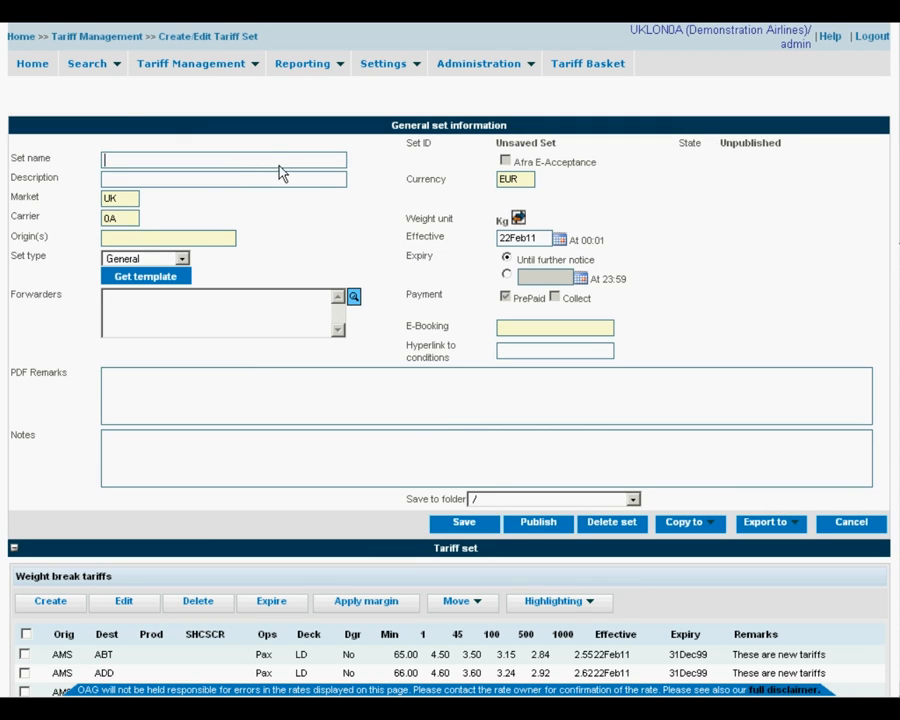
{"action": "type", "text": "General Rates 2011"}
{"action": "left_click", "coordinate": [268, 182]}
{"action": "type", "text": "effective"}
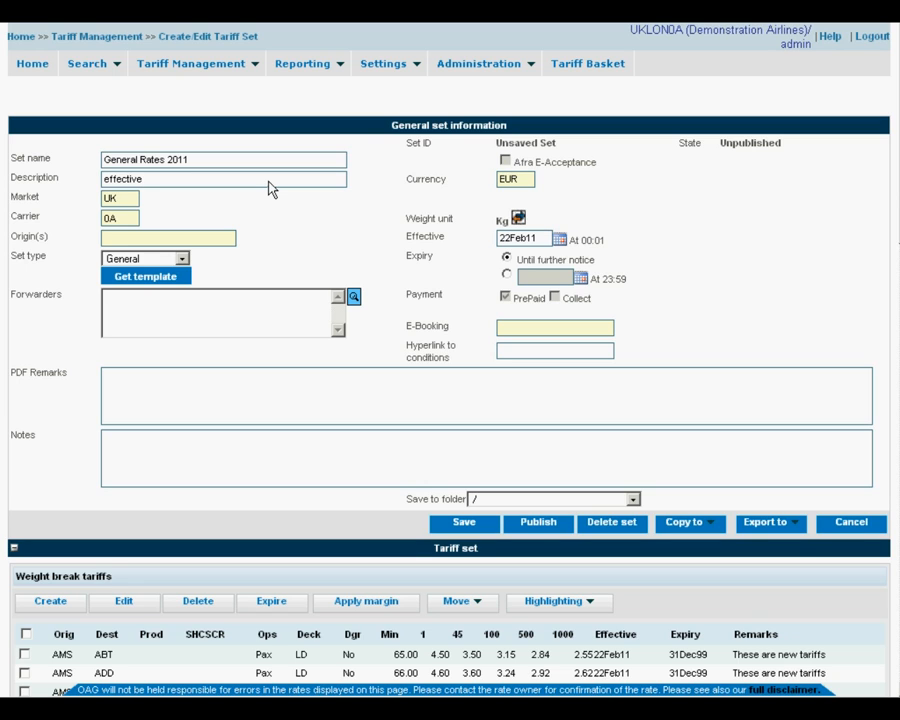
{"action": "type", "text": " February"}
- Keep set type General, with PDF remarks 'Here are some remarks' and notes 'Here are some notes'
{"action": "left_click", "coordinate": [185, 260]}
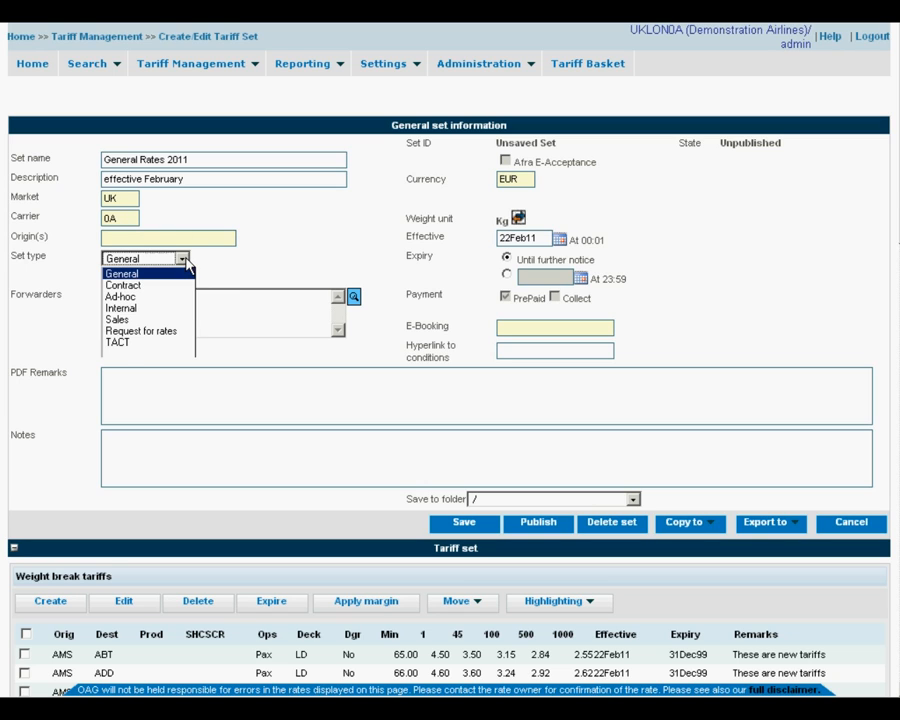
{"action": "left_click", "coordinate": [182, 274]}
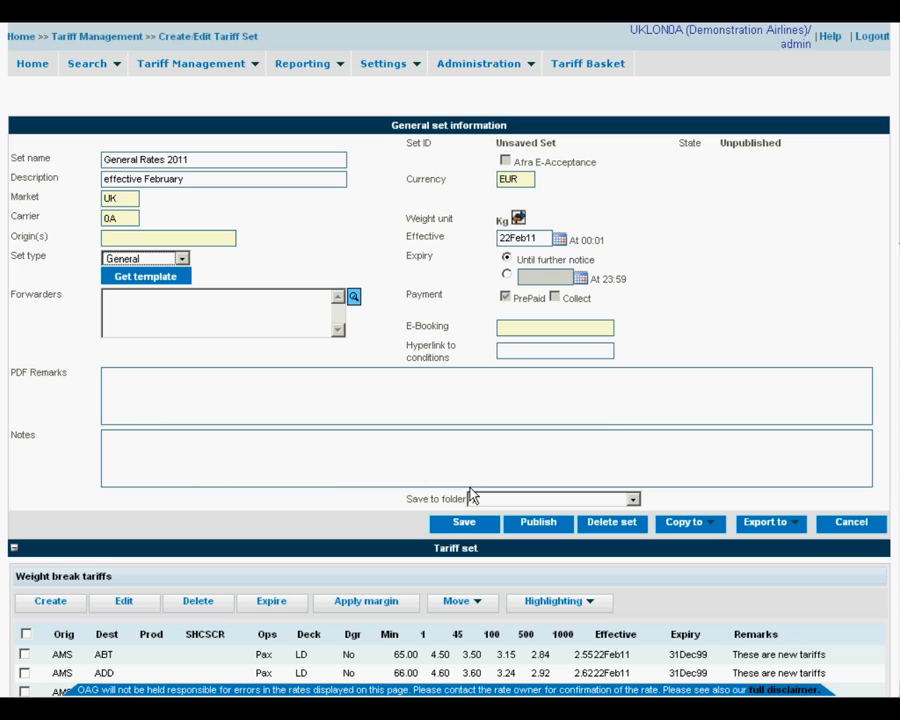
{"action": "left_click", "coordinate": [335, 374]}
{"action": "type", "text": "Here are "}
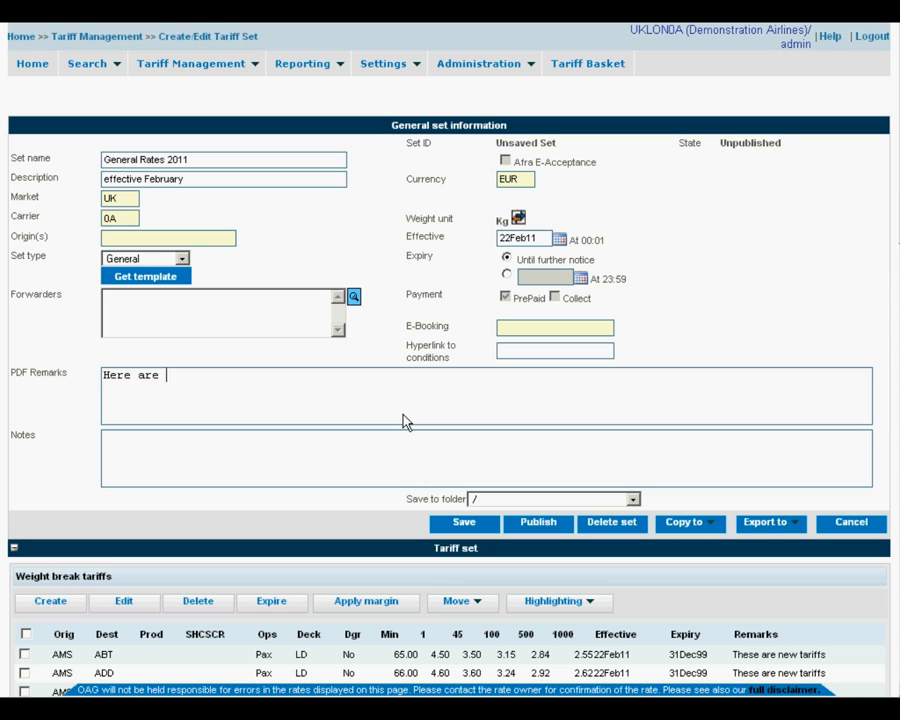
{"action": "type", "text": "some remarks"}
{"action": "left_click", "coordinate": [287, 450]}
{"action": "type", "text": "Here "}
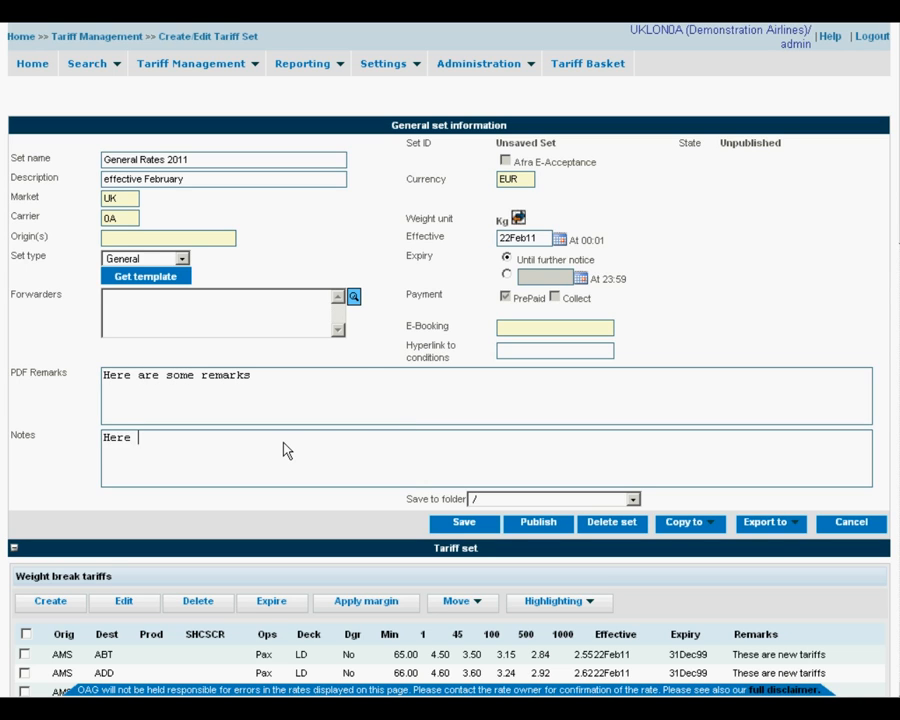
{"action": "type", "text": "are some notes"}
{"action": "left_click", "coordinate": [545, 328]}
{"action": "type", "text": "GF"}
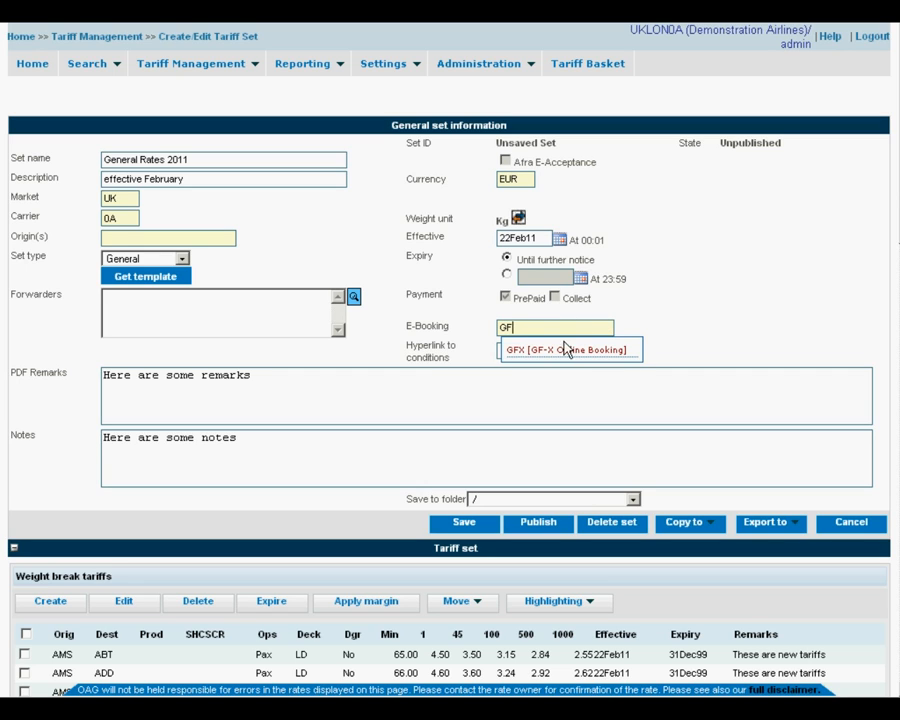
{"action": "left_click", "coordinate": [568, 350]}
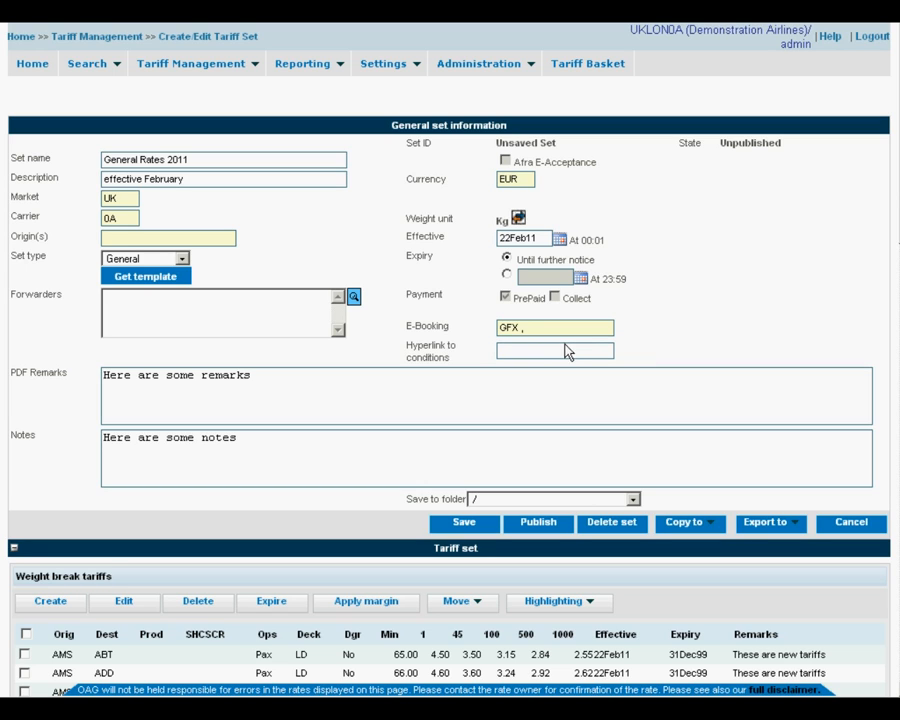
{"action": "left_click", "coordinate": [567, 353]}
{"action": "type", "text": "www.terms.com"}
{"action": "left_click", "coordinate": [553, 526]}
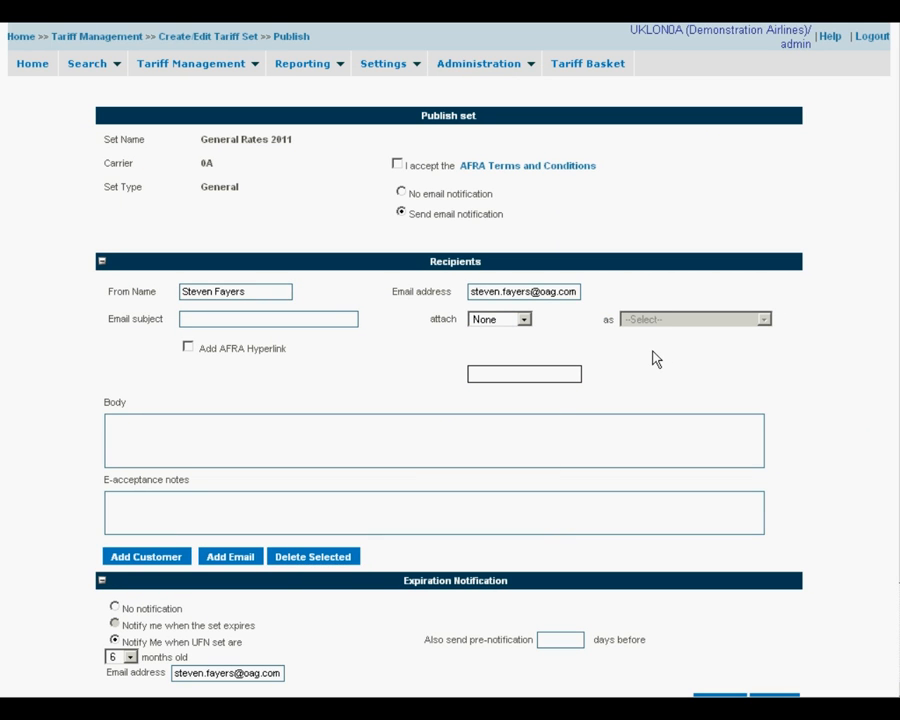
- Accept the AFRA terms, give the email subject 'Here are your tariffs', and add the AFRA hyperlink
{"action": "left_click", "coordinate": [398, 165]}
{"action": "left_click", "coordinate": [269, 318]}
{"action": "type", "text": "Here are your tariffs"}
{"action": "left_click", "coordinate": [188, 348]}
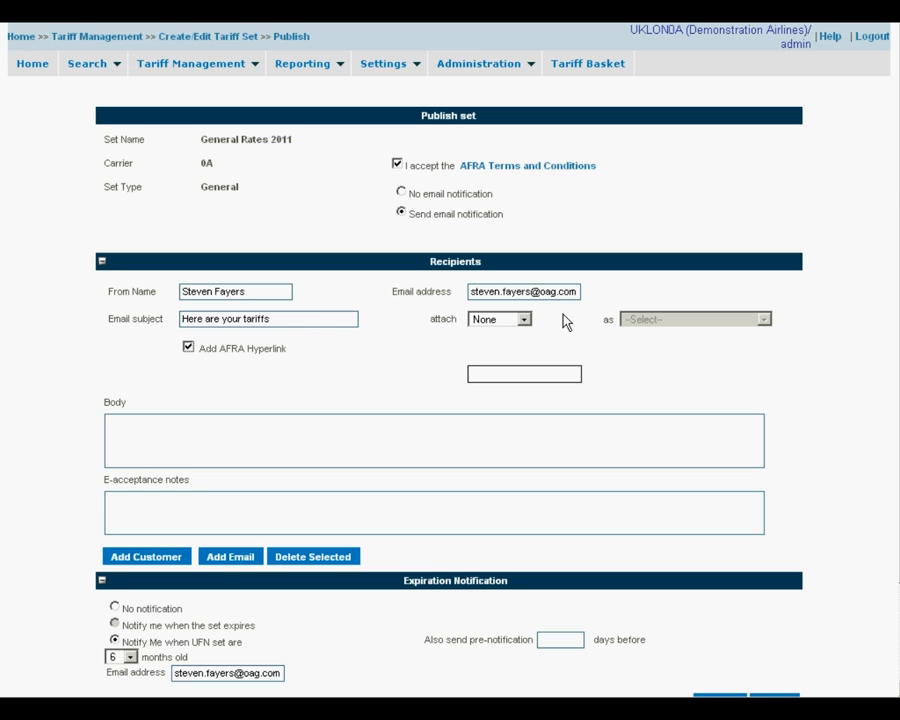
- Attach the tariffs to the email as a PDF using the Global Template
{"action": "left_click", "coordinate": [524, 320]}
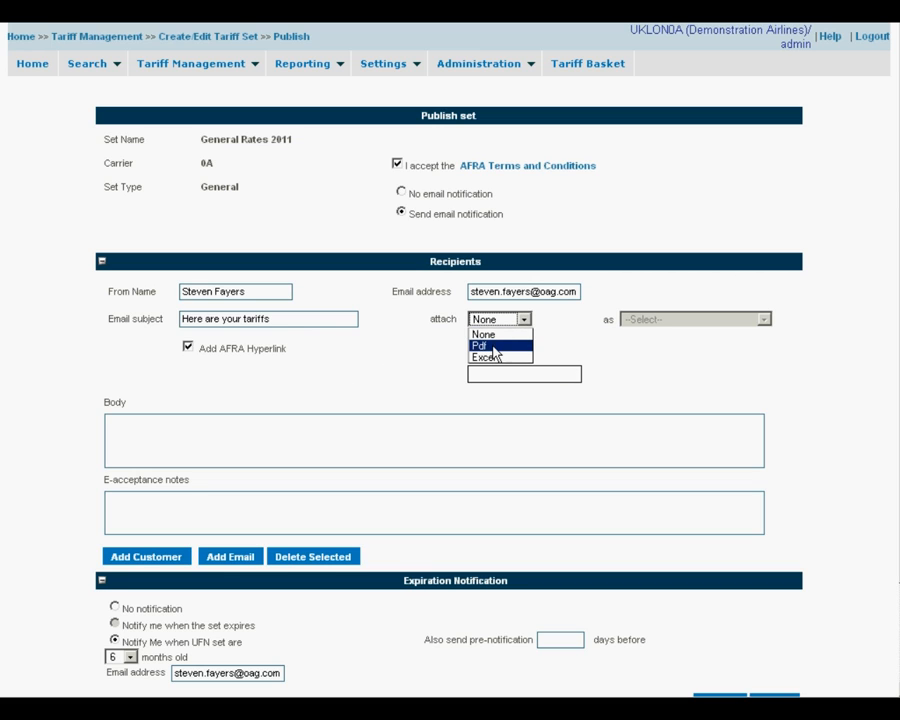
{"action": "left_click", "coordinate": [495, 346]}
{"action": "left_click", "coordinate": [675, 320]}
{"action": "left_click", "coordinate": [672, 346]}
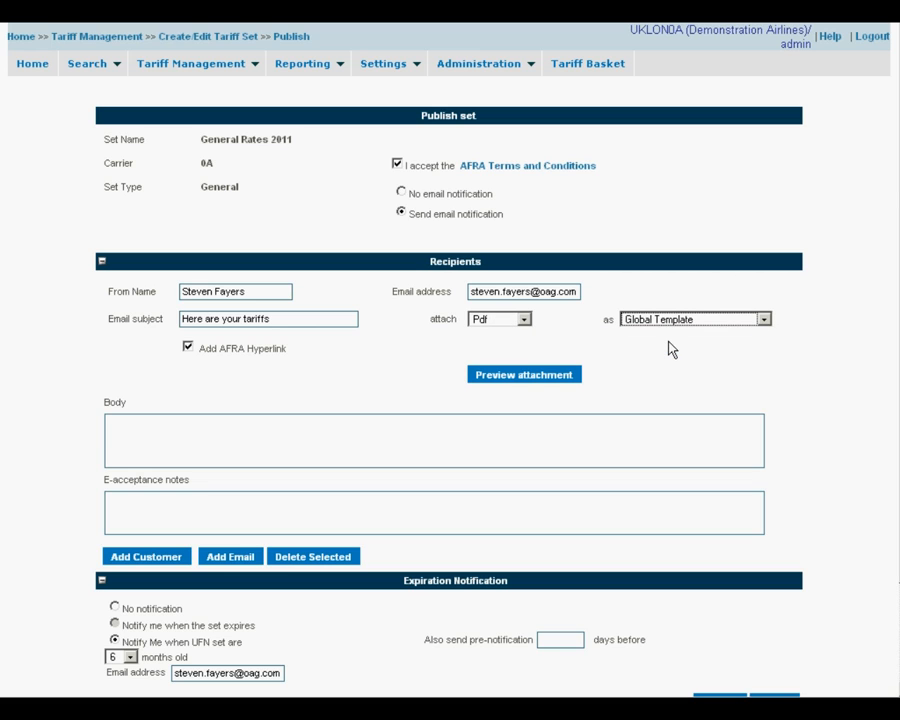
{"action": "left_click", "coordinate": [356, 440]}
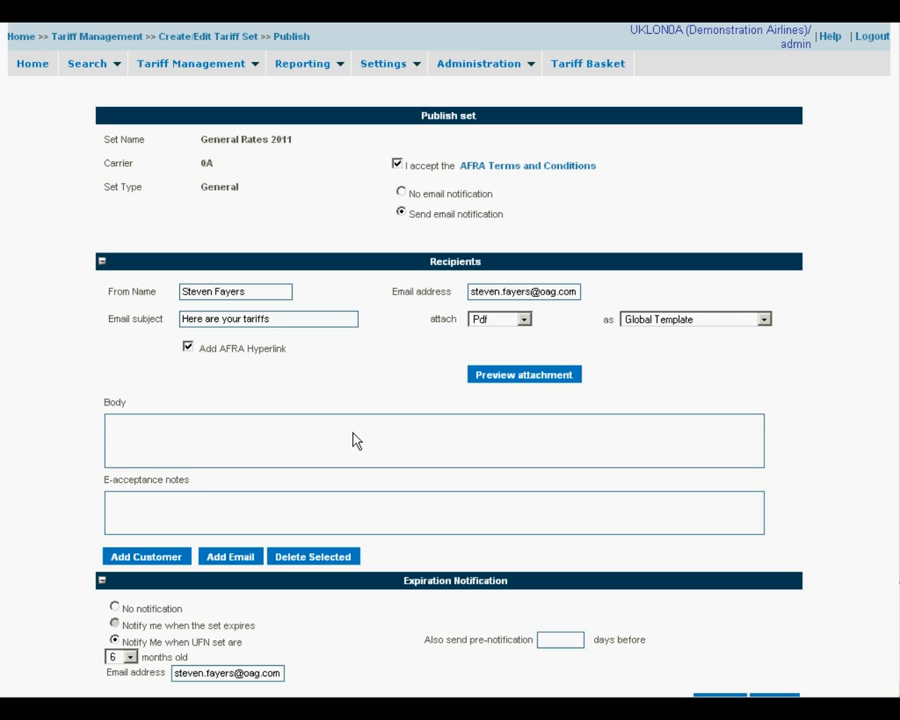
- Write the e-mail body 'Here are your rates. Thank you for choosing 0A airlines'
{"action": "type", "text": "Here are your rates. T"}
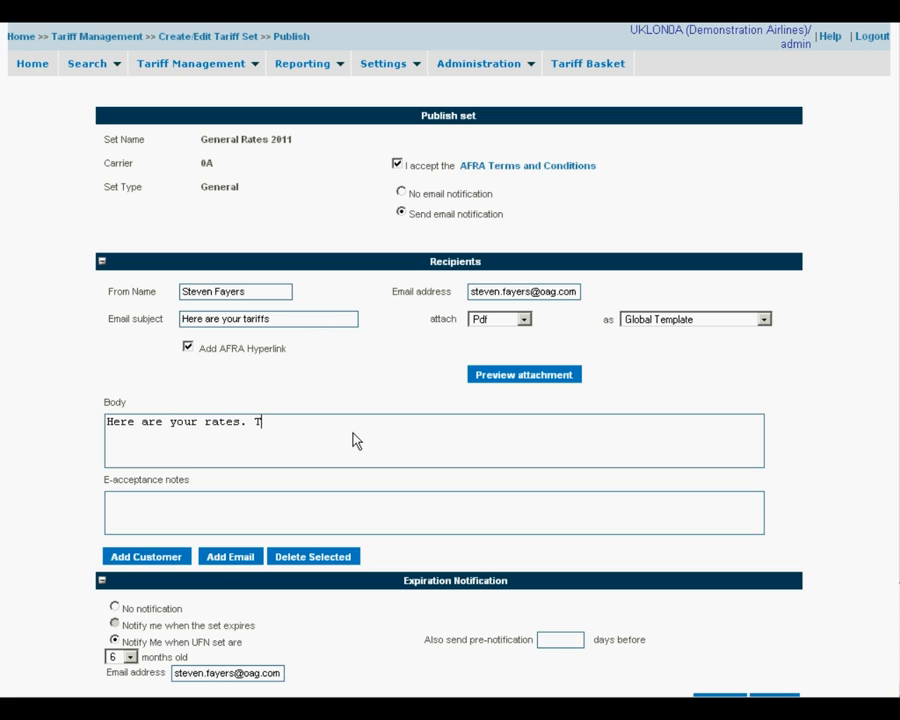
{"action": "type", "text": "hank you for choosing 0A "}
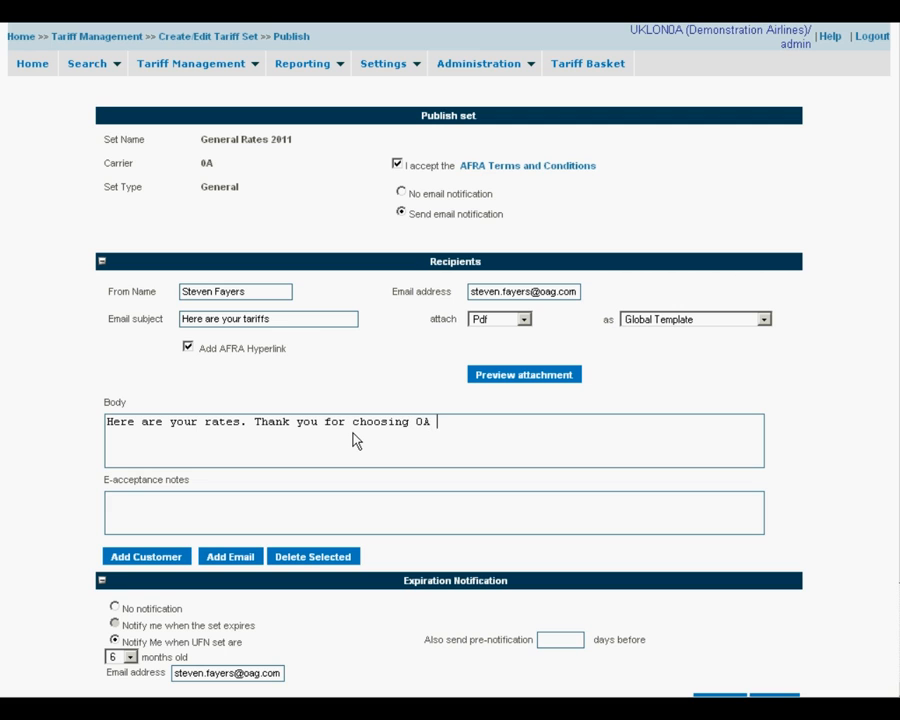
{"action": "type", "text": "airlines"}
{"action": "scroll", "coordinate": [352, 457], "scroll_direction": "down", "scroll_amount": 2}
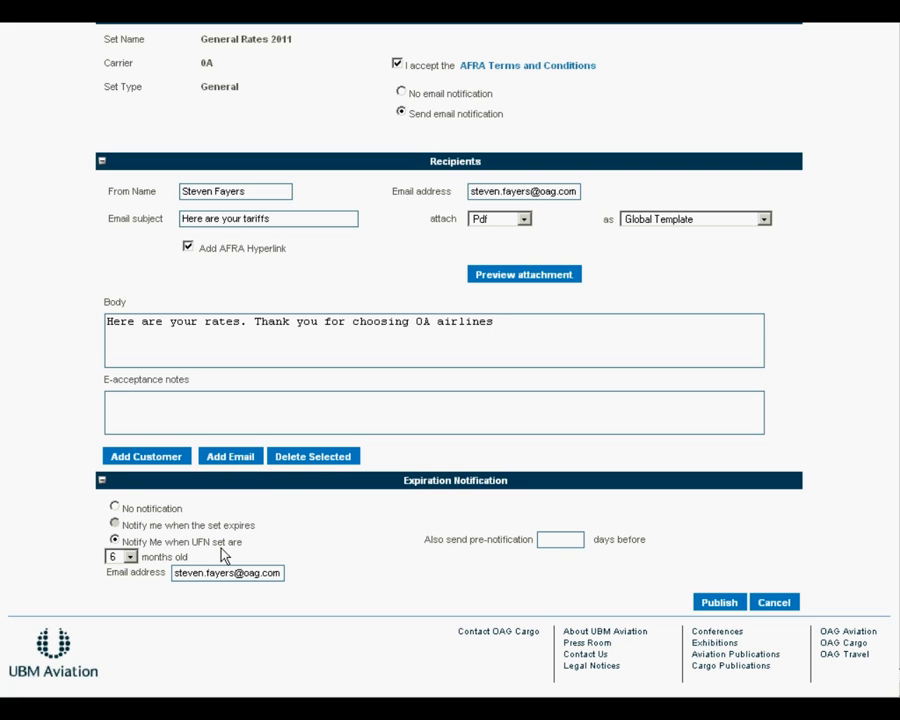
- Add an e-mail recipient with the contact's name and e-mail address and save it
{"action": "left_click", "coordinate": [240, 458]}
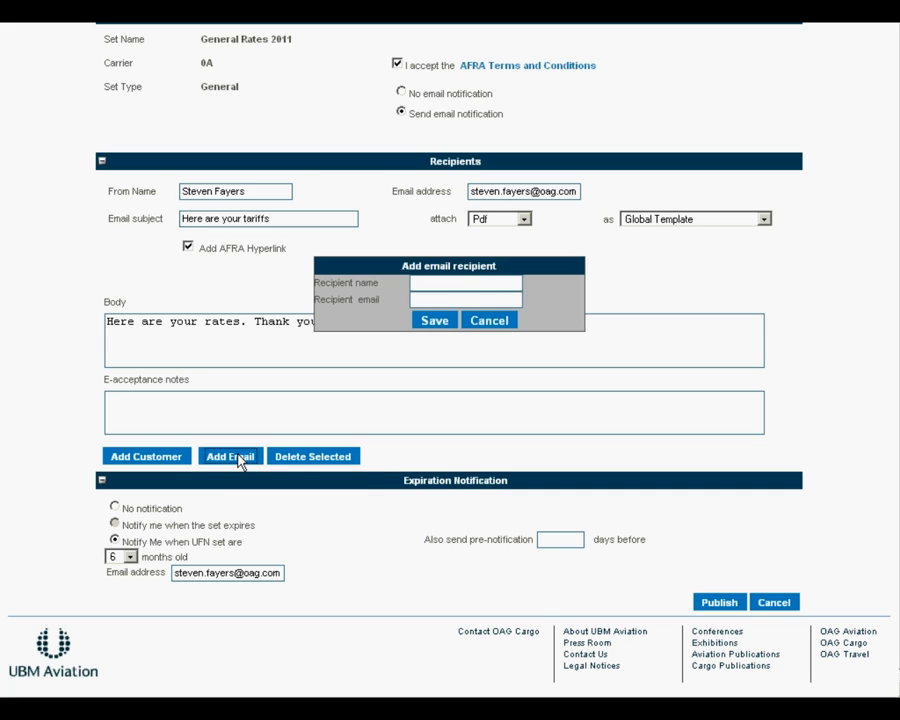
{"action": "left_click", "coordinate": [455, 285]}
{"action": "type", "text": "Steven"}
{"action": "key", "text": "Tab"}
{"action": "left_click", "coordinate": [432, 320]}
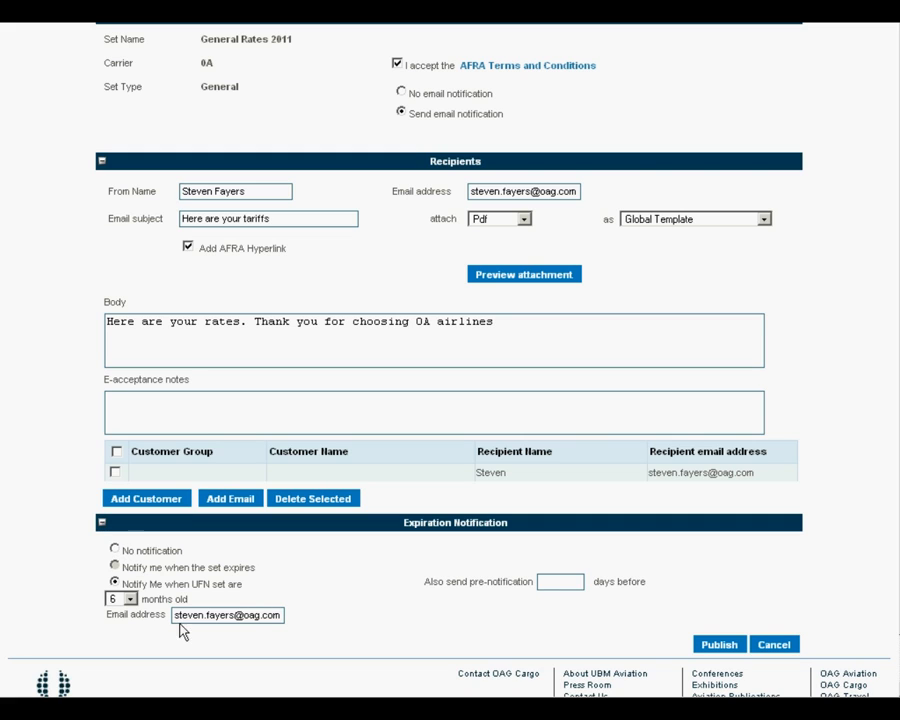
- Keep the expiry notice at 6 months old and publish the tariff set
{"action": "left_click", "coordinate": [129, 599]}
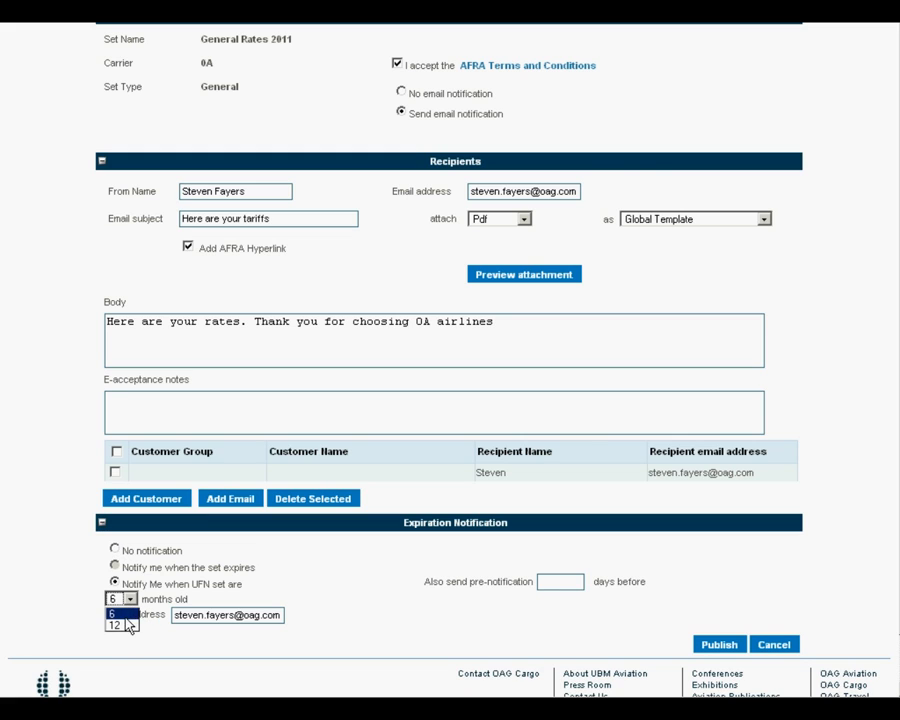
{"action": "left_click", "coordinate": [124, 614]}
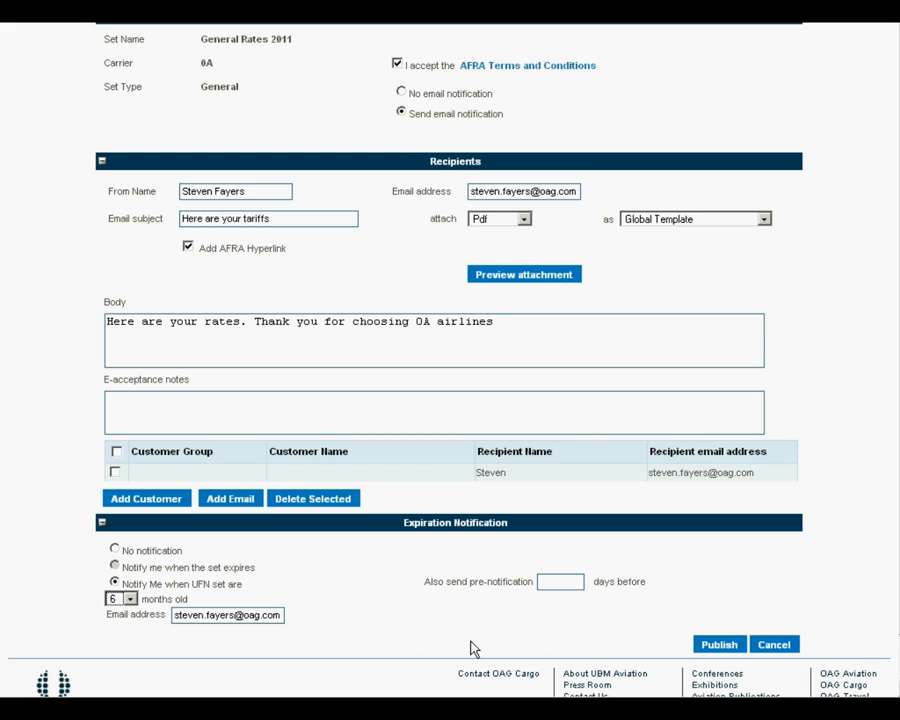
{"action": "left_click", "coordinate": [711, 647]}
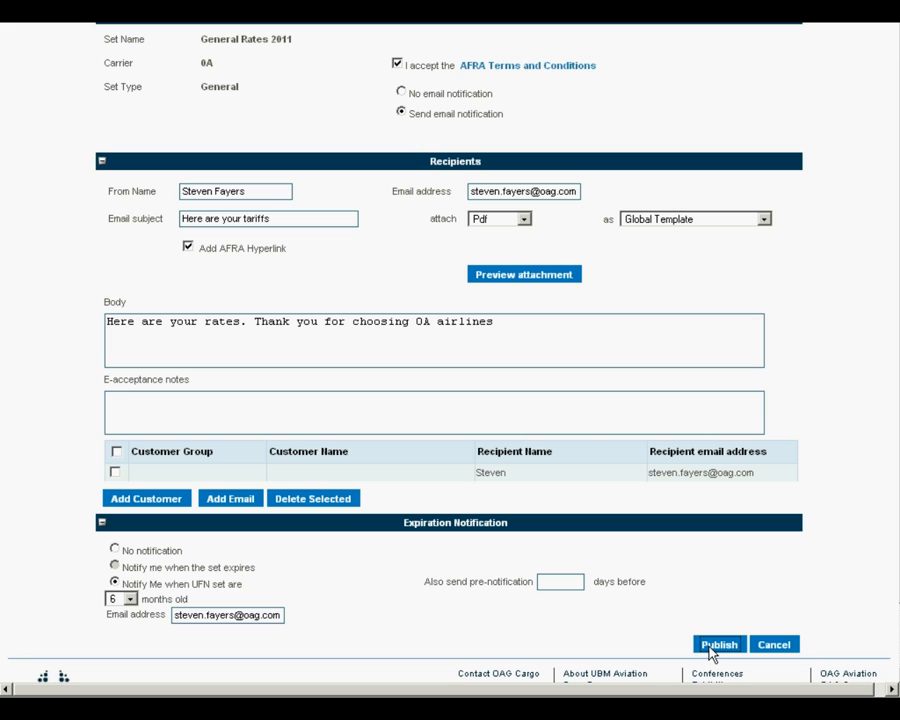